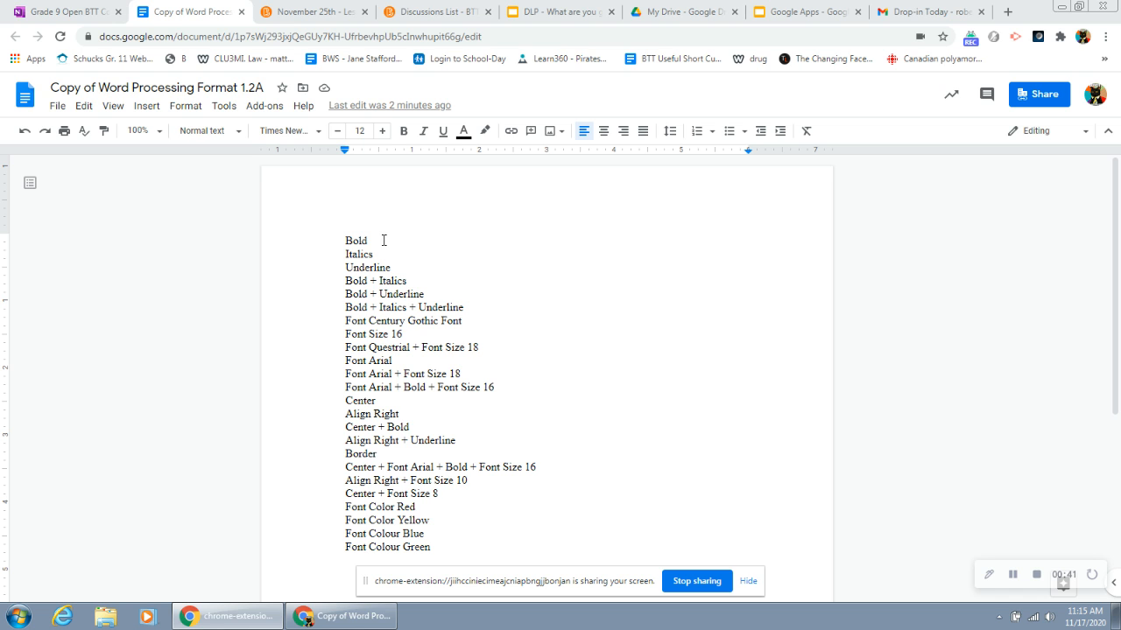
Step: Make the "Bold" line bold and the "Italics" line italic
{"action": "double_click", "coordinate": [383, 244]}
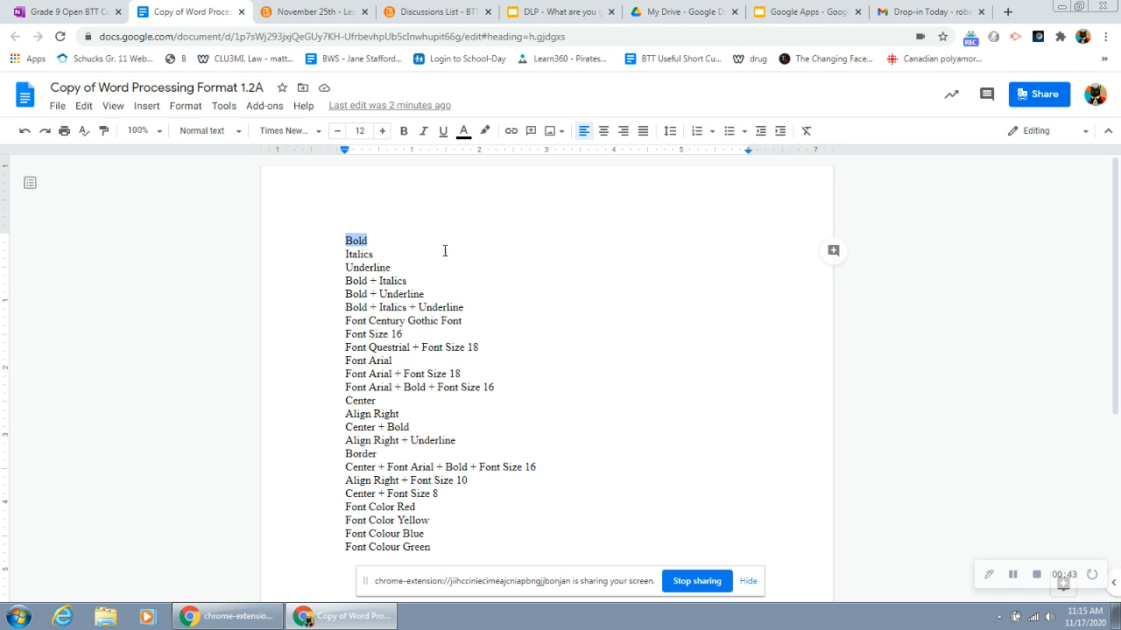
{"action": "left_click", "coordinate": [403, 131]}
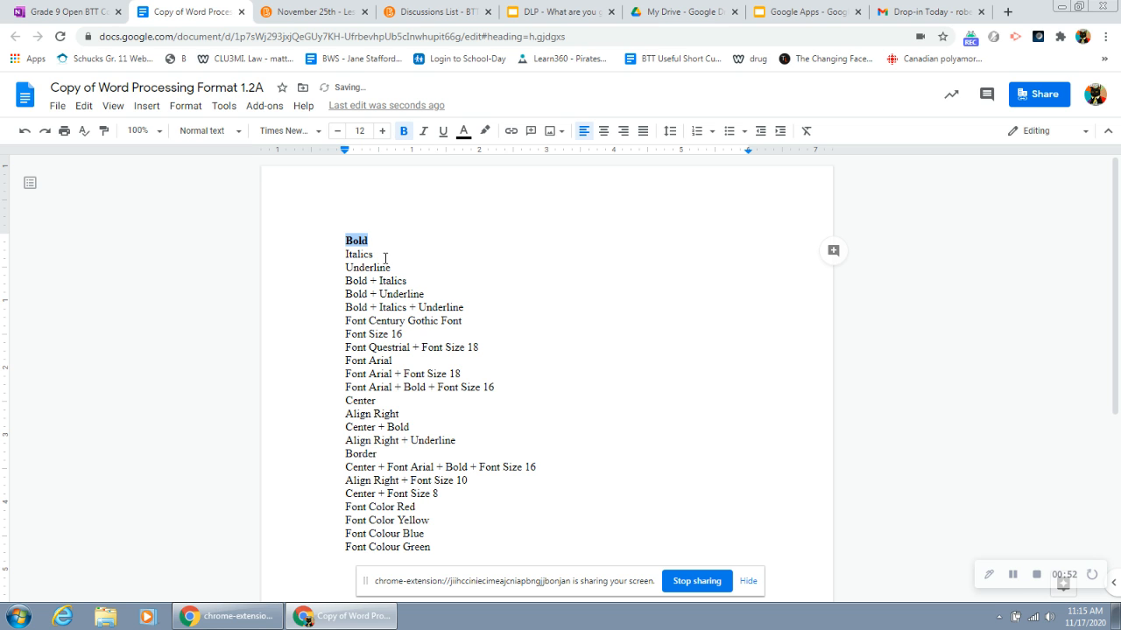
{"action": "left_click_drag", "start_coordinate": [385, 255], "coordinate": [348, 254]}
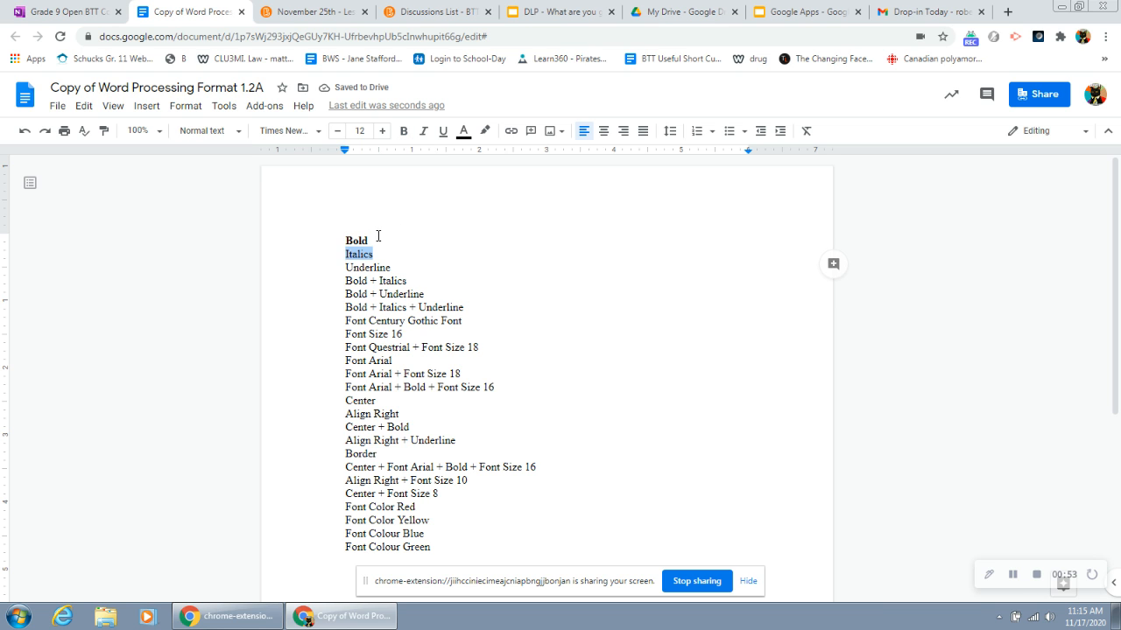
{"action": "left_click", "coordinate": [422, 133]}
{"action": "left_click", "coordinate": [422, 133]}
Step: Underline the "Underline" line and make the "Bold + Italics" line both bold and italic
{"action": "left_click_drag", "start_coordinate": [397, 266], "coordinate": [348, 267]}
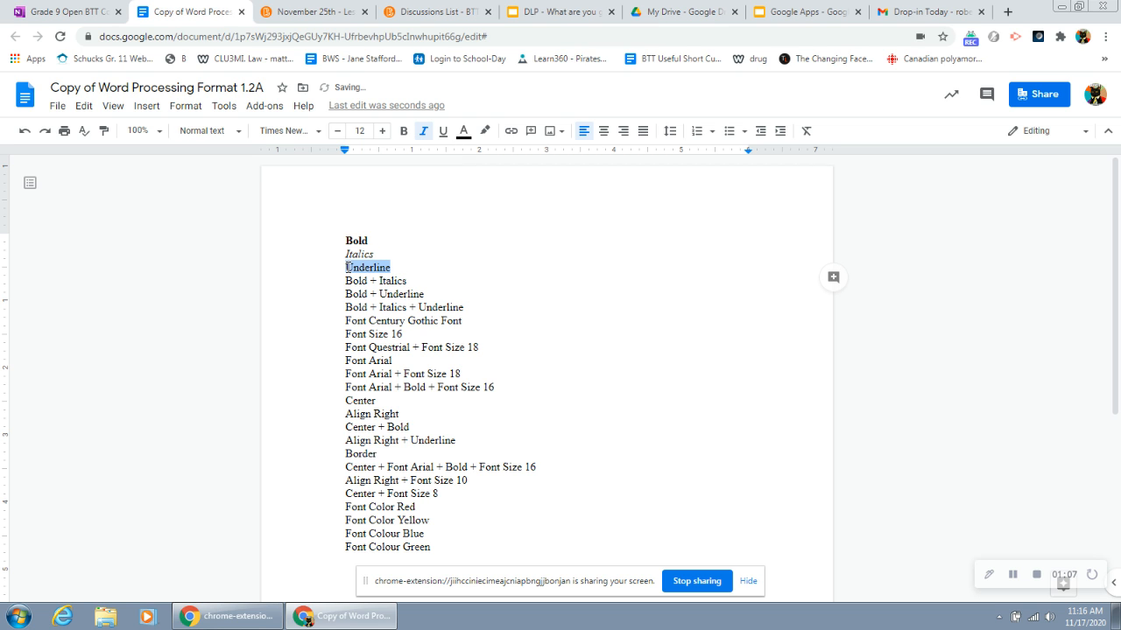
{"action": "key", "text": "ctrl+u"}
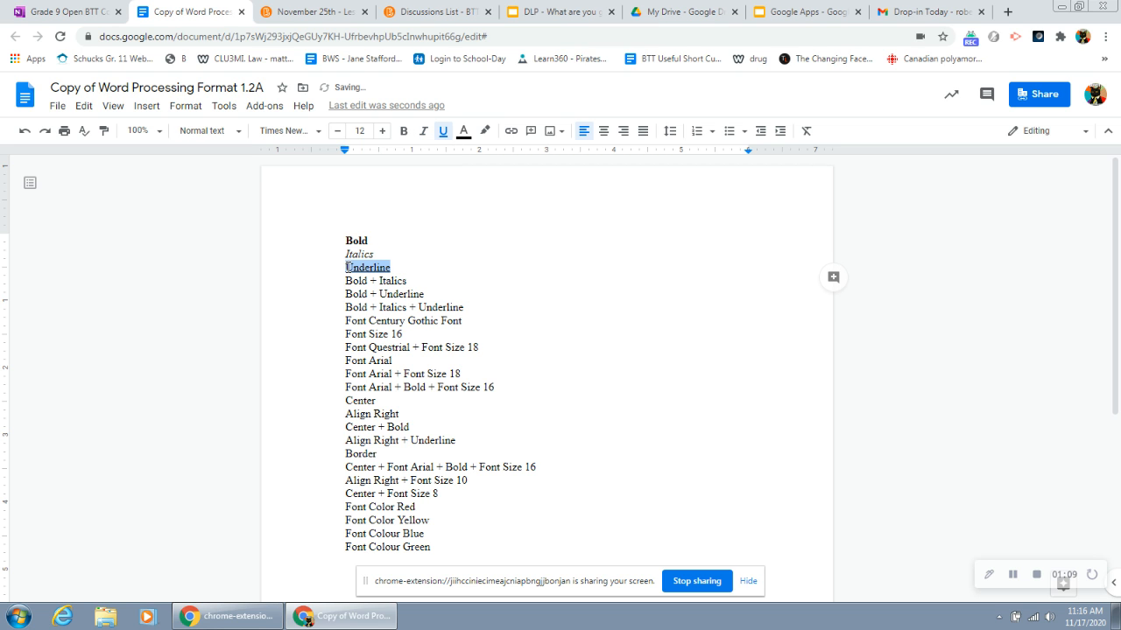
{"action": "left_click_drag", "start_coordinate": [348, 282], "coordinate": [416, 284]}
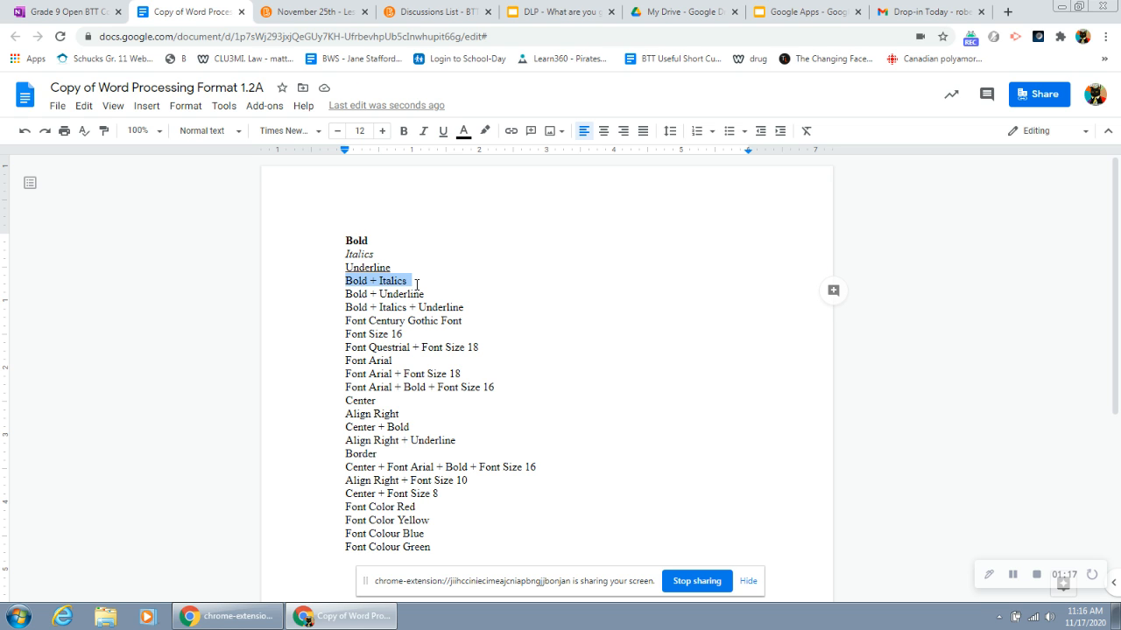
{"action": "key", "text": "ctrl+b"}
{"action": "key", "text": "ctrl+i"}
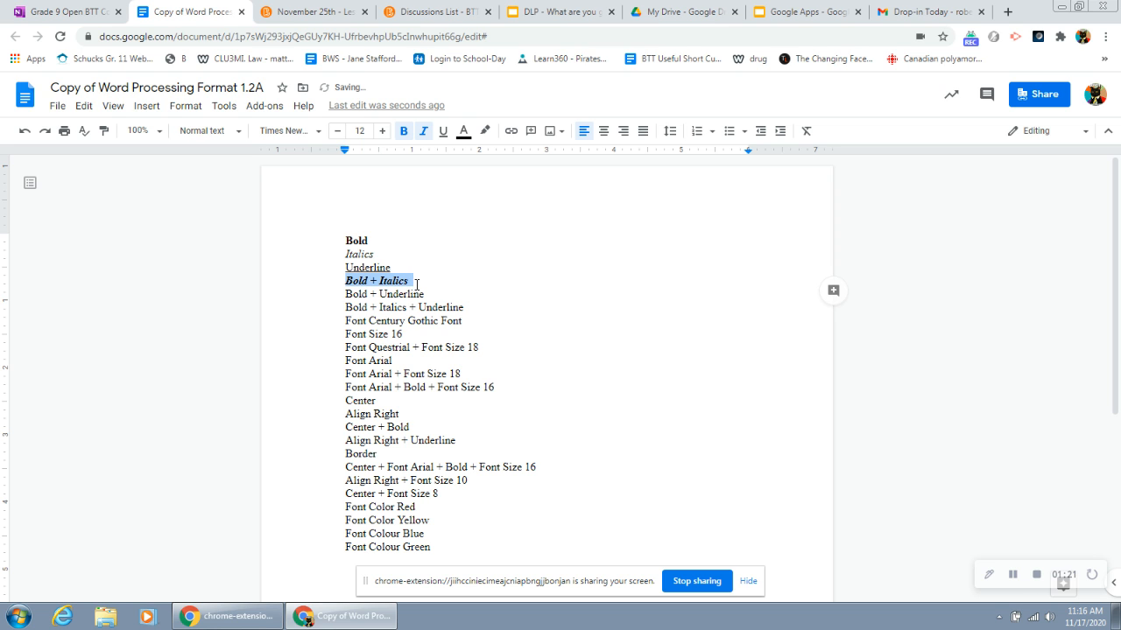
Step: Make the "Bold + Underline" line both bold and underlined
{"action": "left_click_drag", "start_coordinate": [426, 294], "coordinate": [344, 293]}
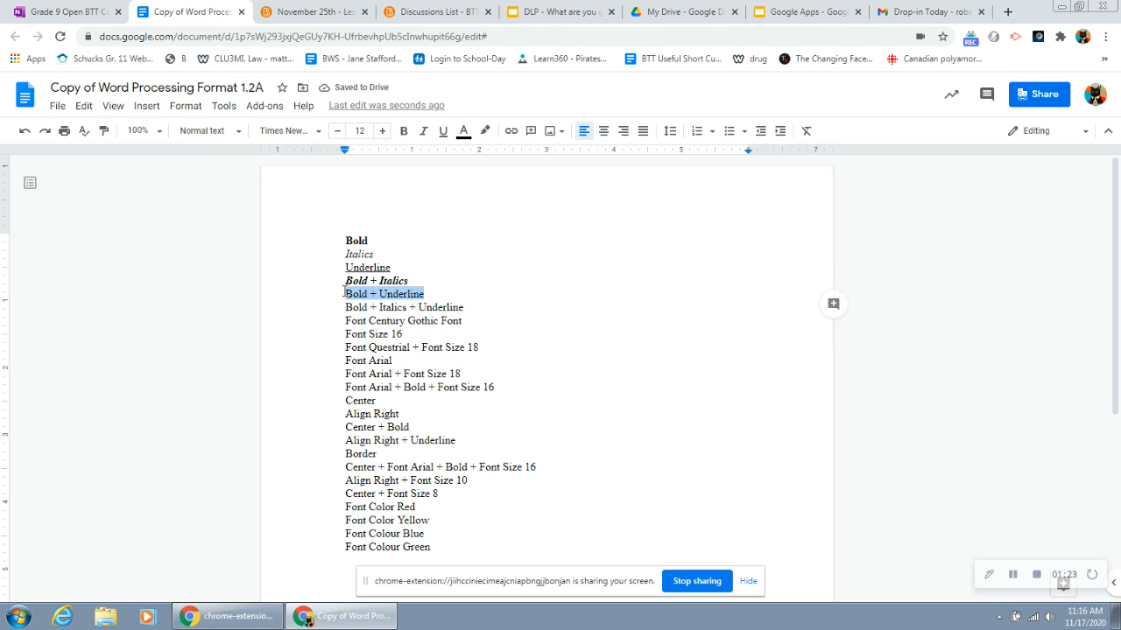
{"action": "key", "text": "ctrl+b"}
{"action": "key", "text": "ctrl+u"}
Step: Apply bold, italics and underline to the "Bold + Italics + Underline" line
{"action": "left_click_drag", "start_coordinate": [463, 307], "coordinate": [346, 308]}
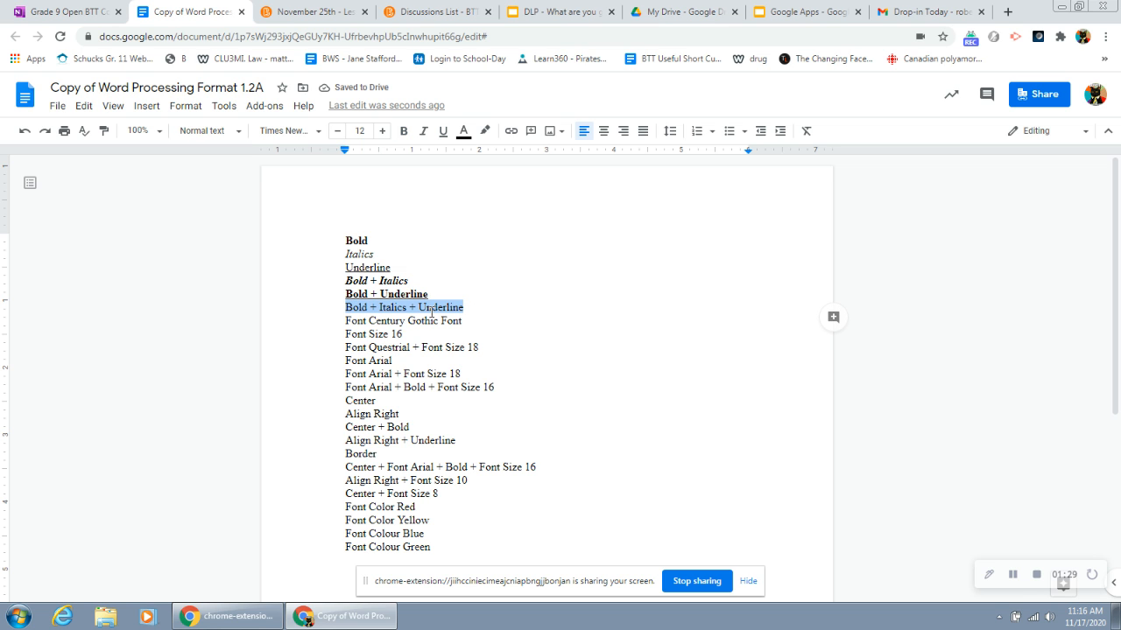
{"action": "key", "text": "ctrl+b"}
{"action": "key", "text": "ctrl+i"}
{"action": "key", "text": "ctrl+u"}
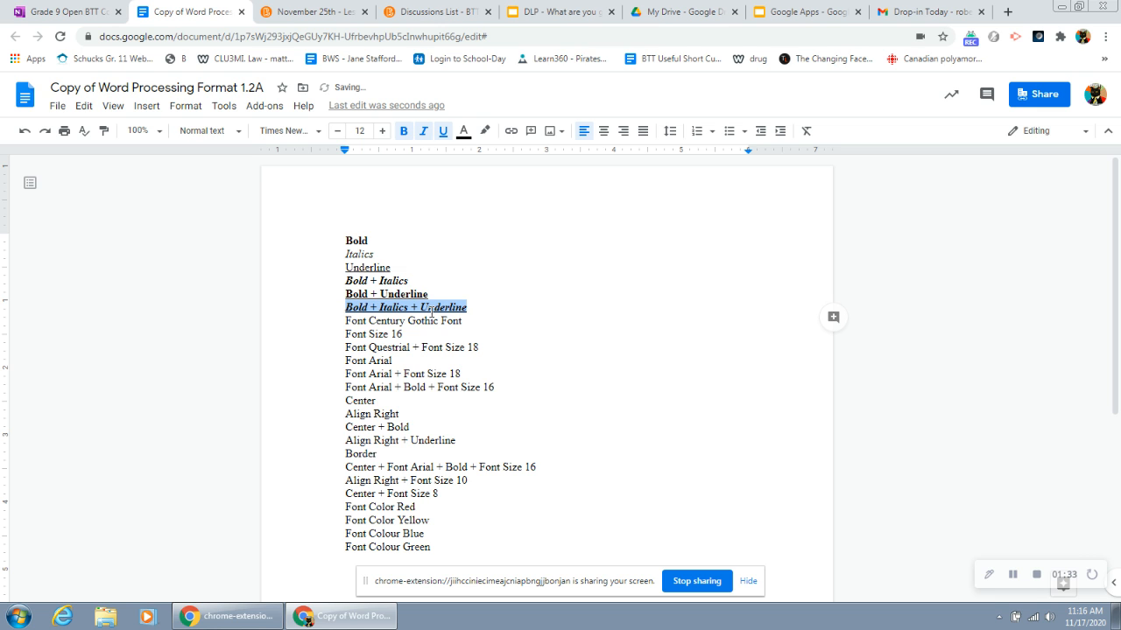
Step: Select the "Font Century Gothic Font" line and search the additional fonts for "century"
{"action": "left_click", "coordinate": [497, 319]}
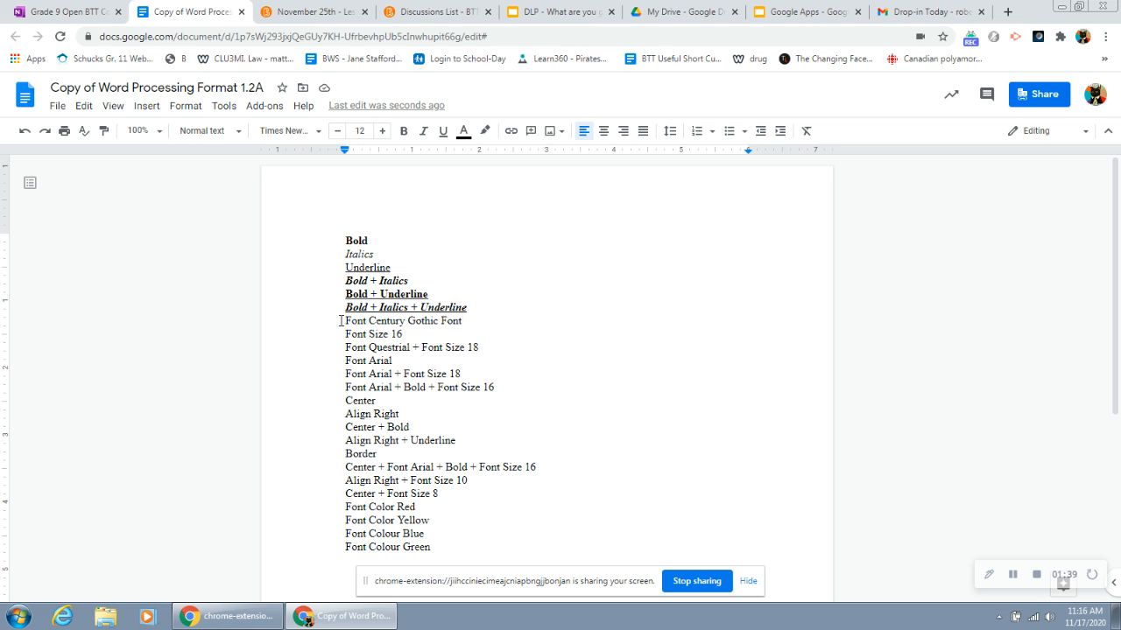
{"action": "left_click_drag", "start_coordinate": [346, 321], "coordinate": [470, 332]}
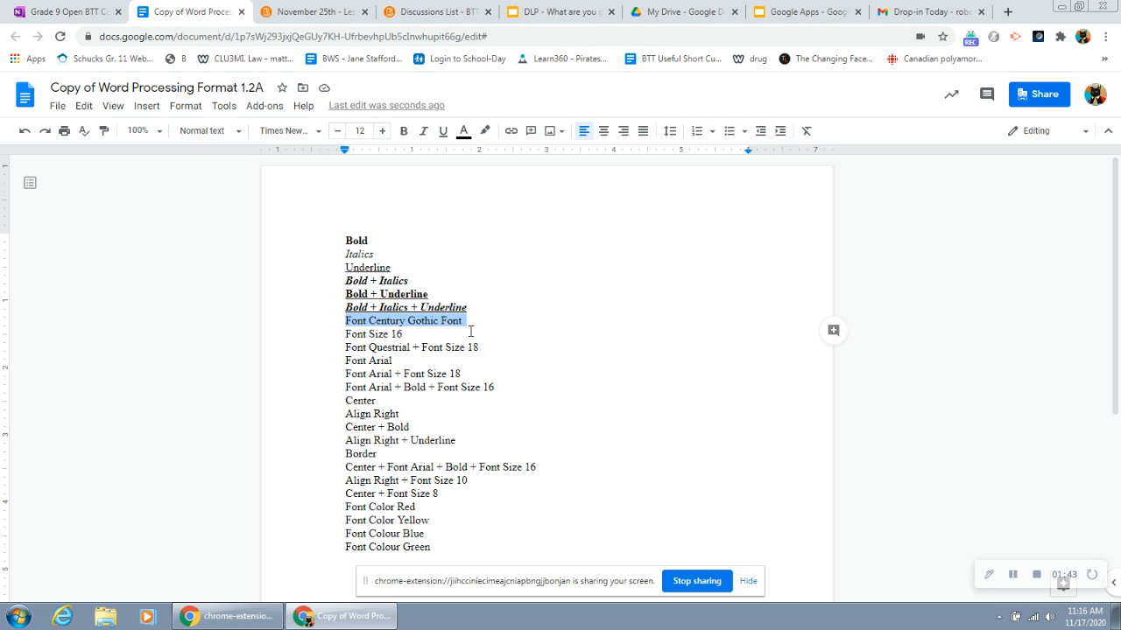
{"action": "left_click", "coordinate": [315, 136]}
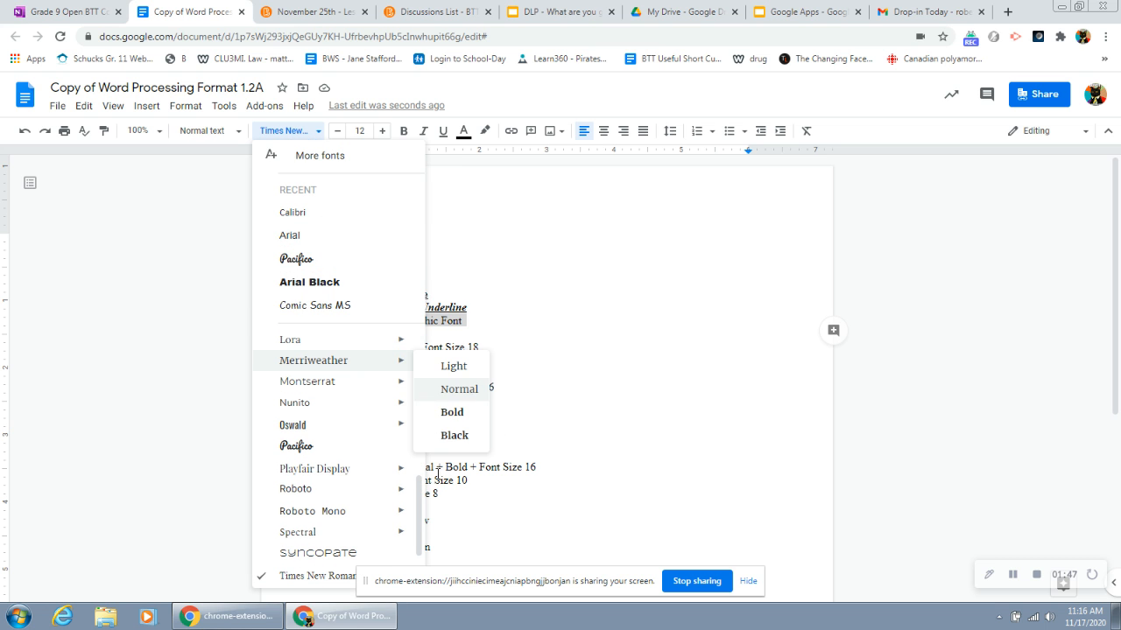
{"action": "mouse_move", "coordinate": [409, 535]}
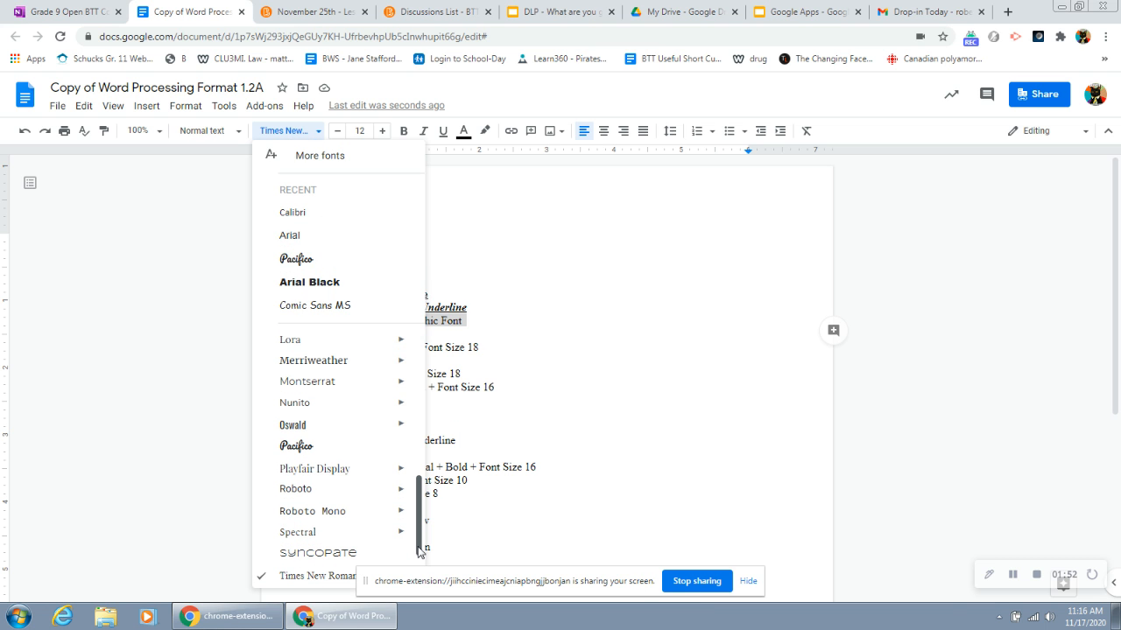
{"action": "left_click_drag", "start_coordinate": [418, 549], "coordinate": [422, 359]}
{"action": "scroll", "coordinate": [418, 560], "scroll_direction": "down", "scroll_amount": 2}
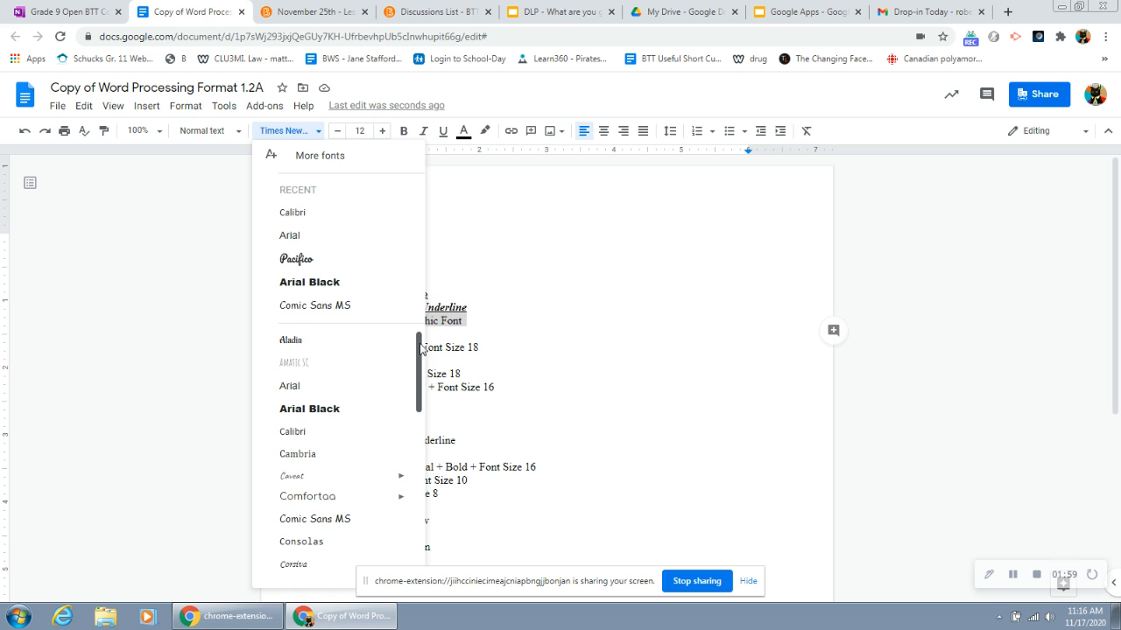
{"action": "left_click", "coordinate": [334, 156]}
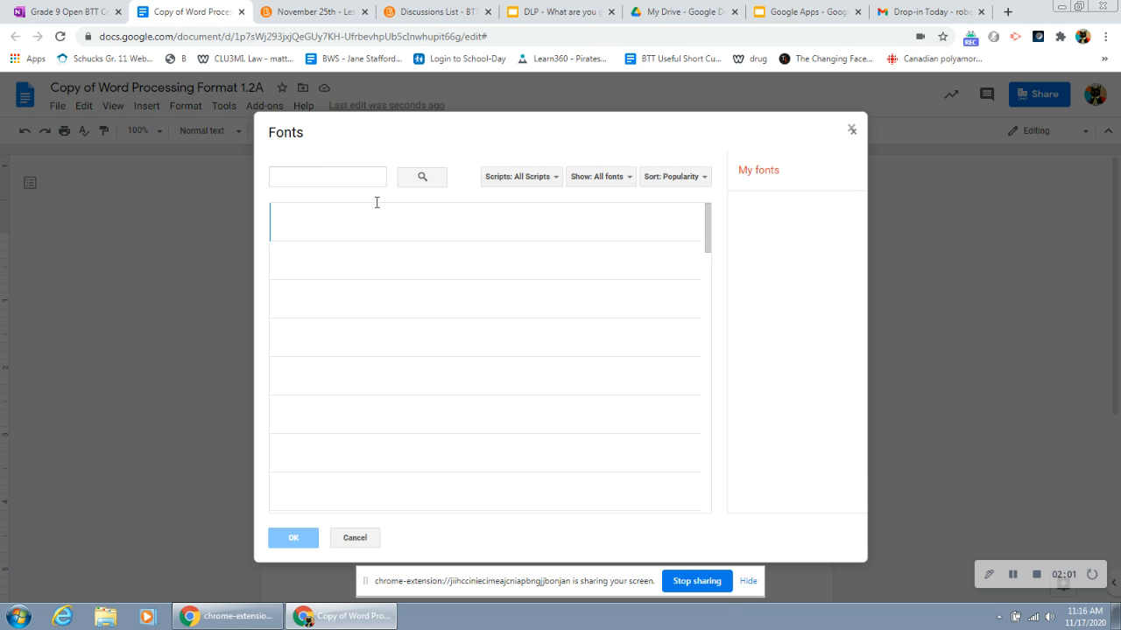
{"action": "left_click", "coordinate": [315, 177]}
{"action": "type", "text": "ce"}
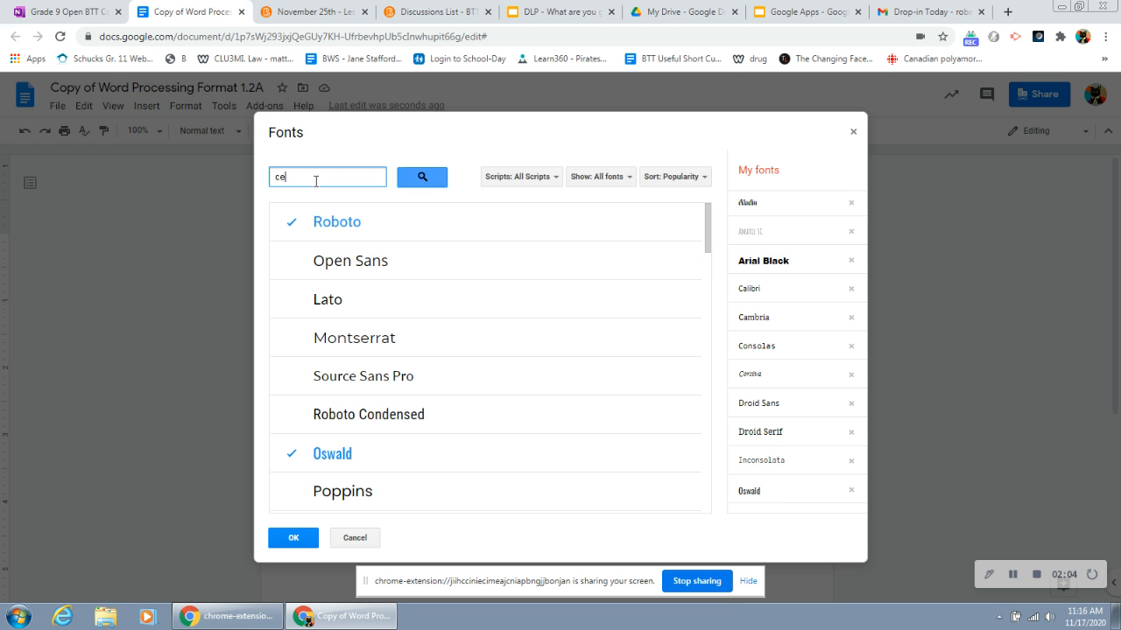
{"action": "type", "text": "ntury"}
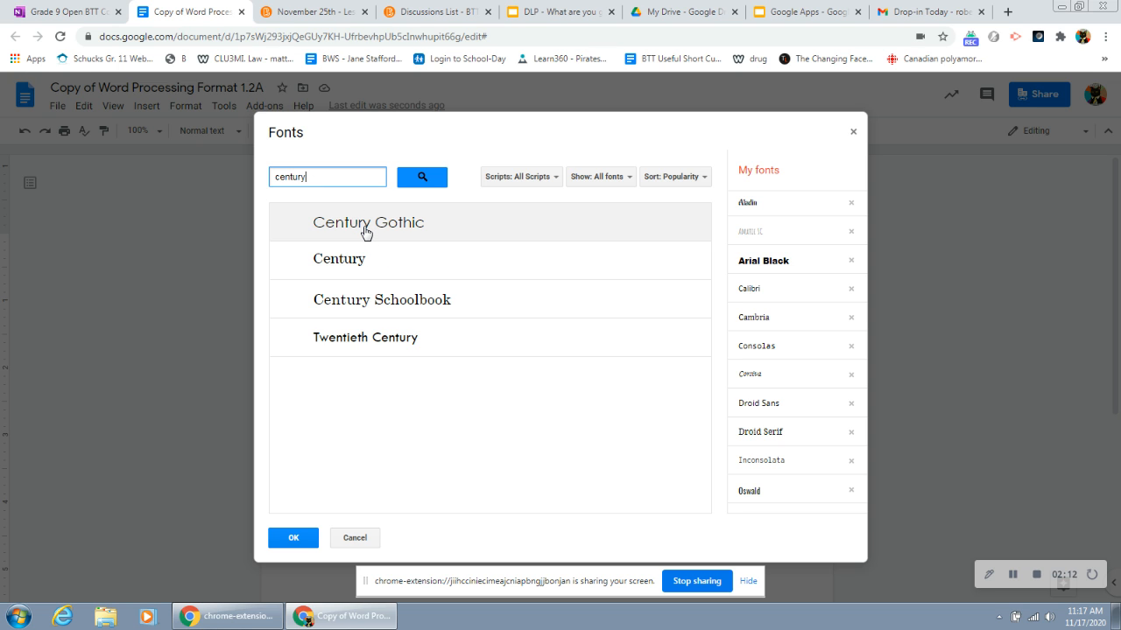
{"action": "left_click", "coordinate": [355, 538]}
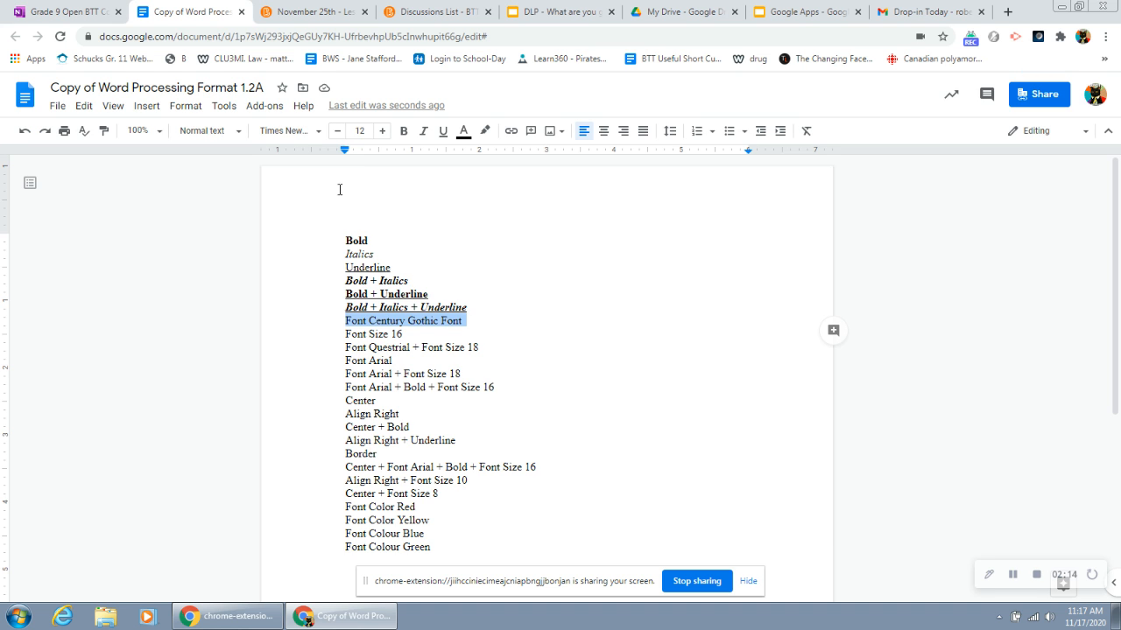
Step: Add Century Gothic from the additional fonts and apply it to the selected "Font Century Gothic Font" line
{"action": "left_click", "coordinate": [289, 133]}
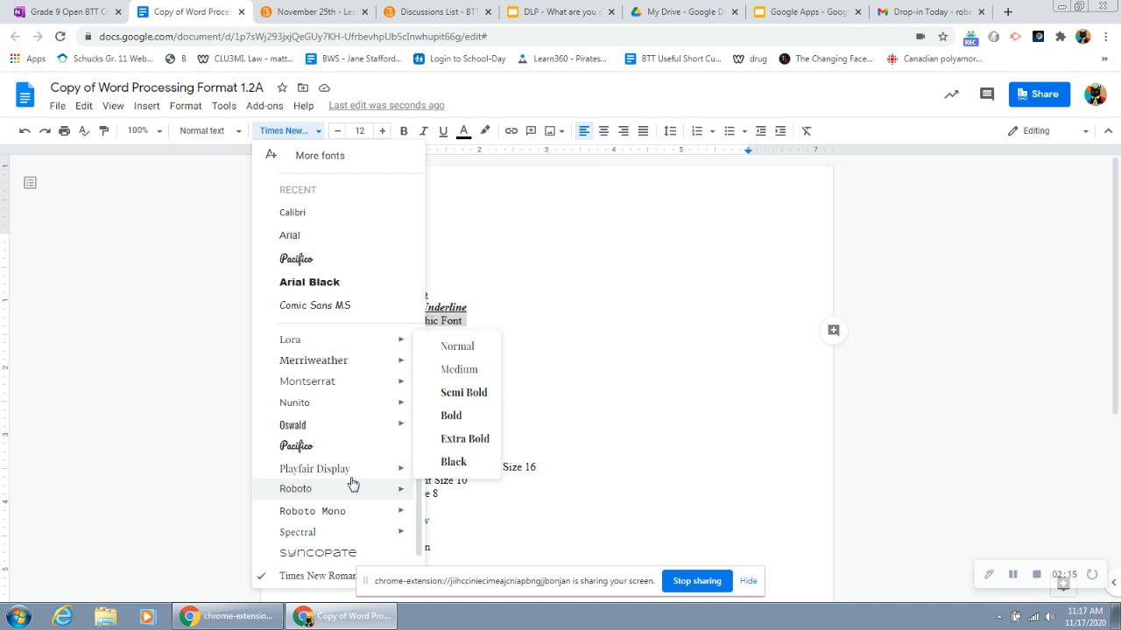
{"action": "left_click", "coordinate": [313, 157]}
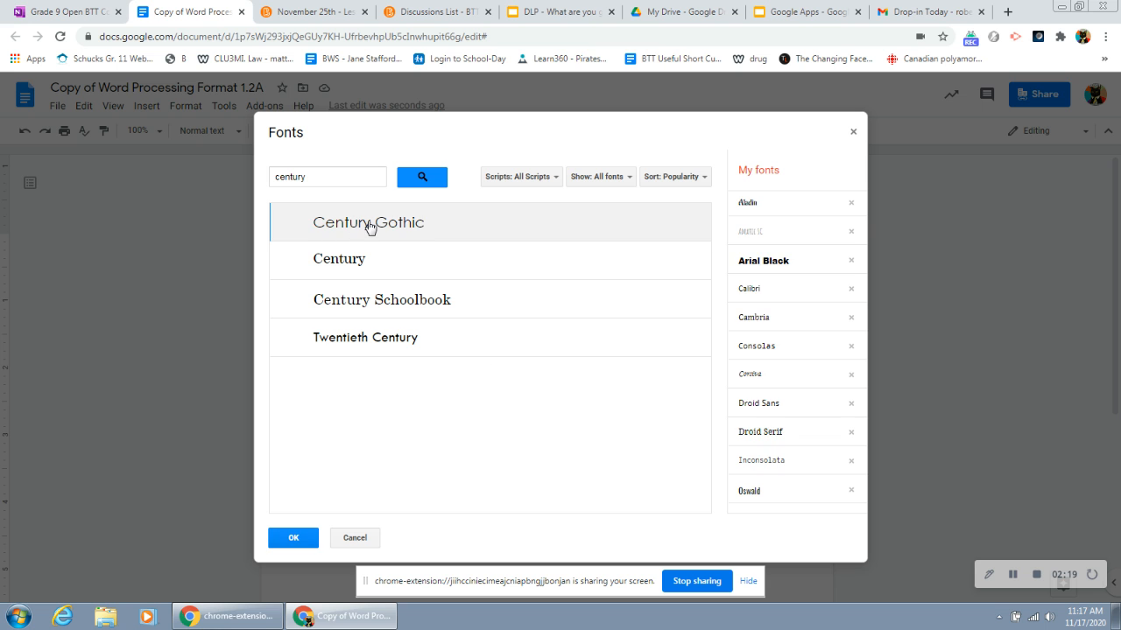
{"action": "left_click", "coordinate": [369, 226]}
{"action": "left_click", "coordinate": [293, 537]}
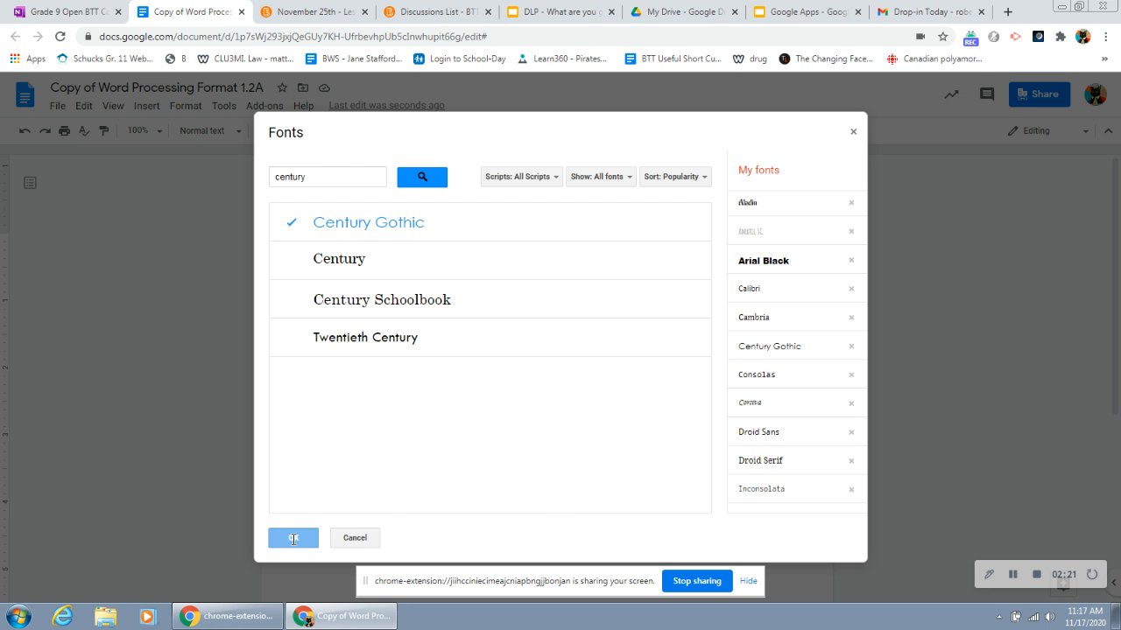
Step: Increase the "Font Size 16" line to font size 16
{"action": "left_click", "coordinate": [405, 335]}
{"action": "left_click_drag", "start_coordinate": [409, 336], "coordinate": [345, 336]}
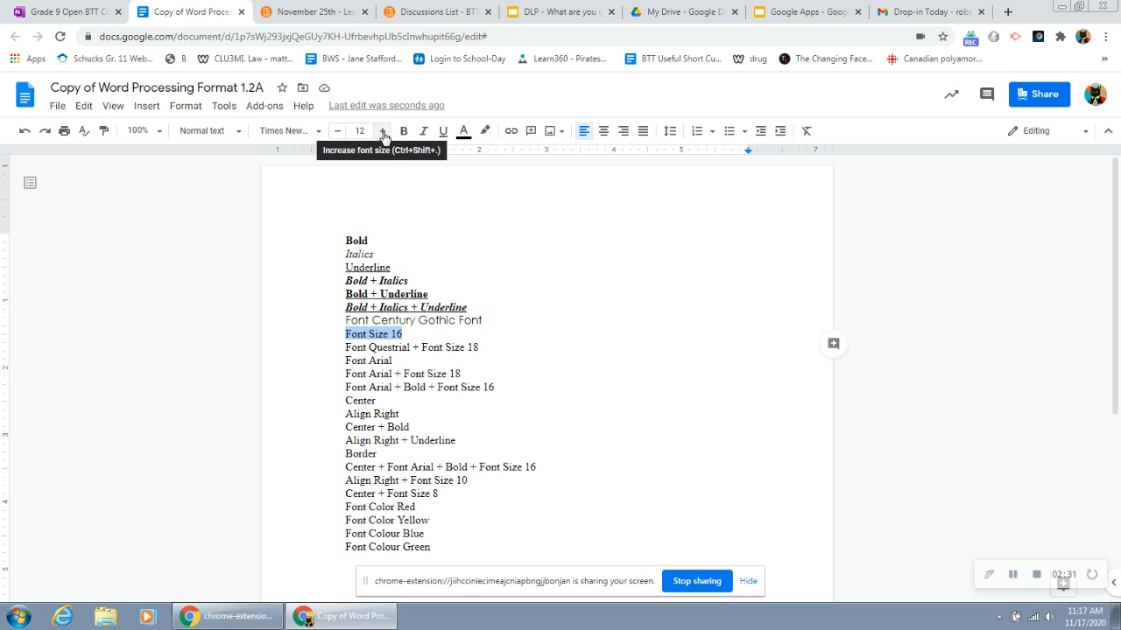
{"action": "left_click", "coordinate": [383, 132]}
{"action": "left_click", "coordinate": [382, 132]}
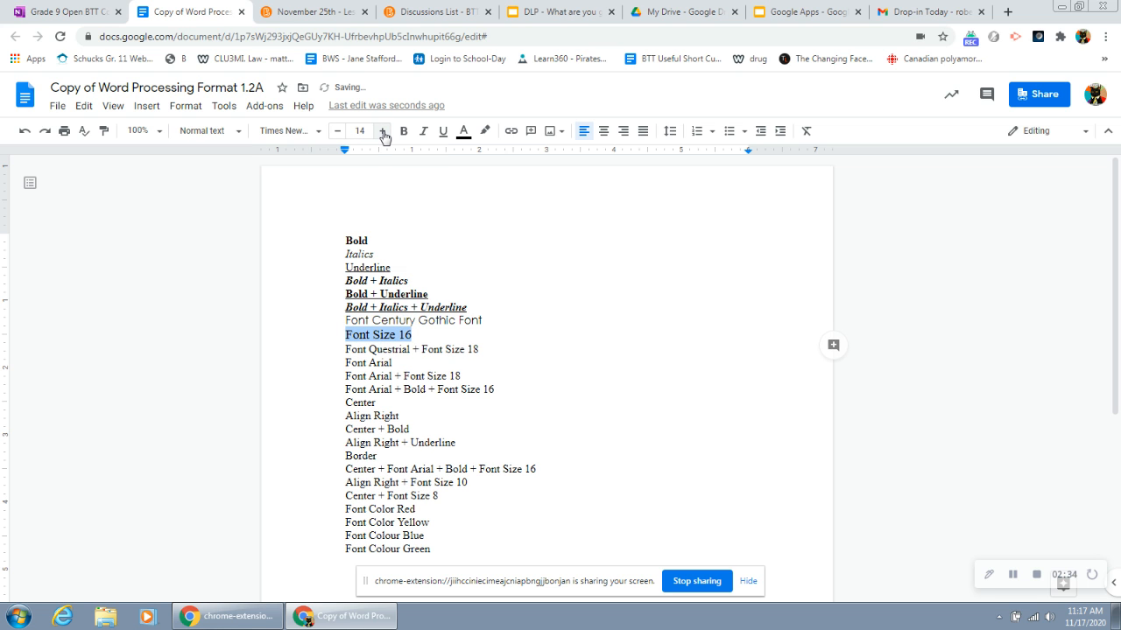
{"action": "left_click", "coordinate": [383, 132]}
{"action": "left_click", "coordinate": [383, 131]}
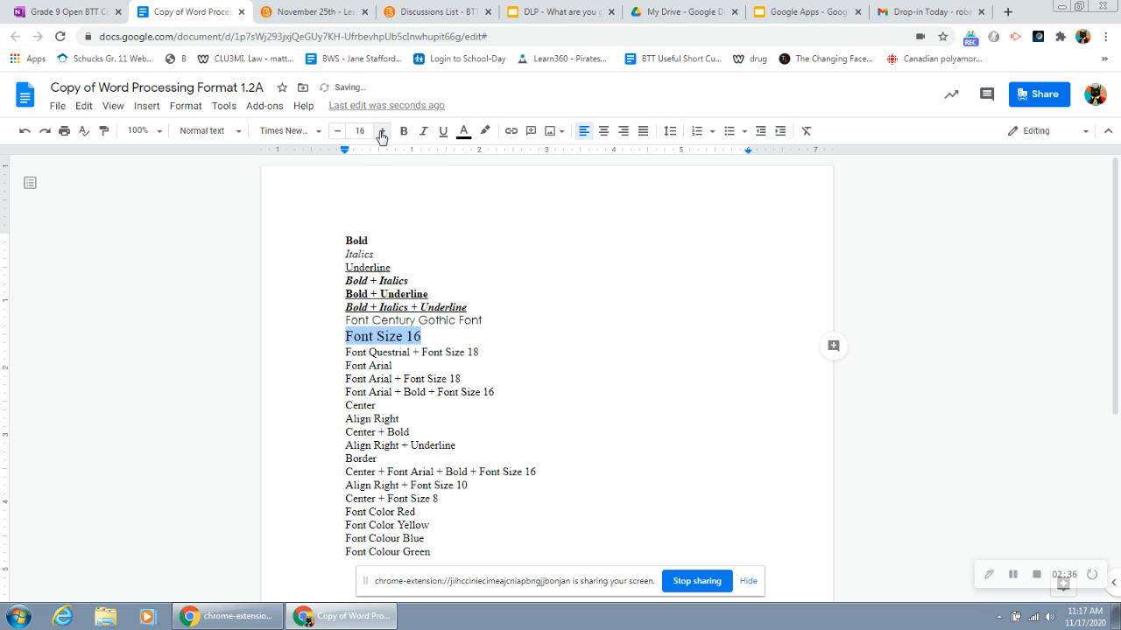
Step: Set the "Font Questrial + Font Size 18" line to font size 18
{"action": "left_click", "coordinate": [497, 353]}
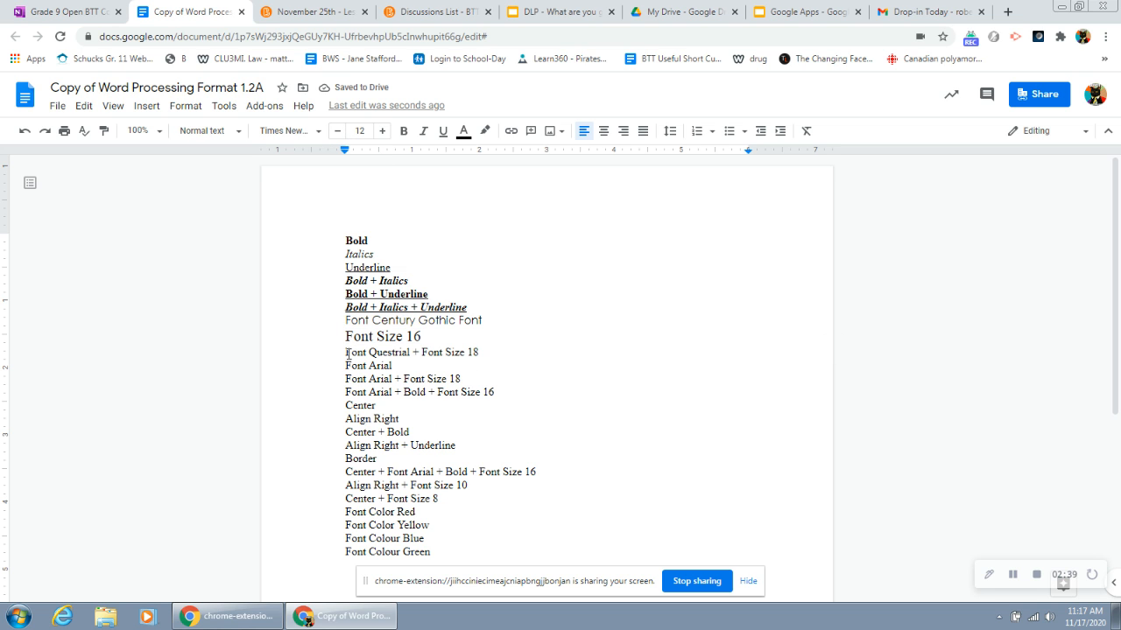
{"action": "left_click_drag", "start_coordinate": [348, 354], "coordinate": [492, 353]}
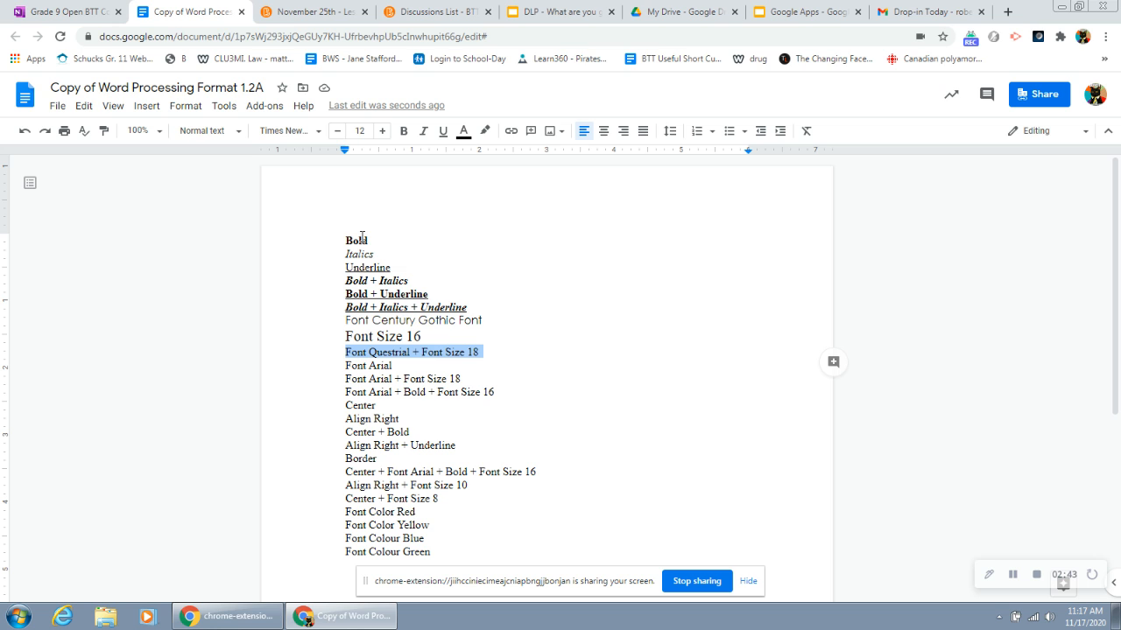
{"action": "left_click", "coordinate": [357, 131]}
{"action": "type", "text": "18"}
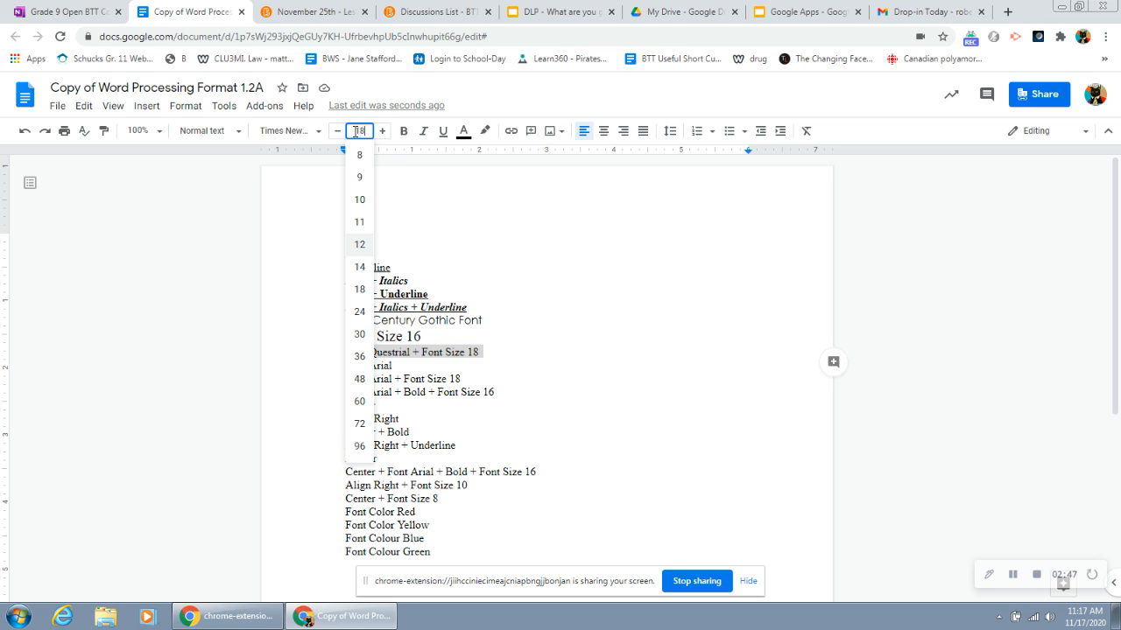
{"action": "key", "text": "Return"}
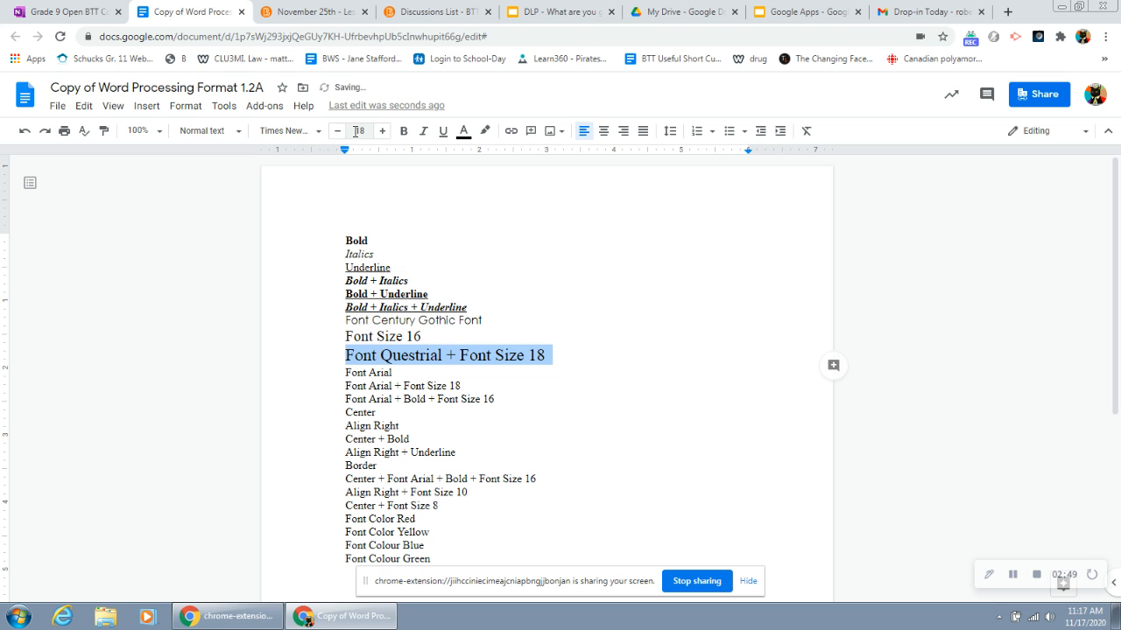
Step: Search the additional fonts for "Ques" and apply Questrial to the "Font Questrial + Font Size 18" line
{"action": "left_click", "coordinate": [320, 133]}
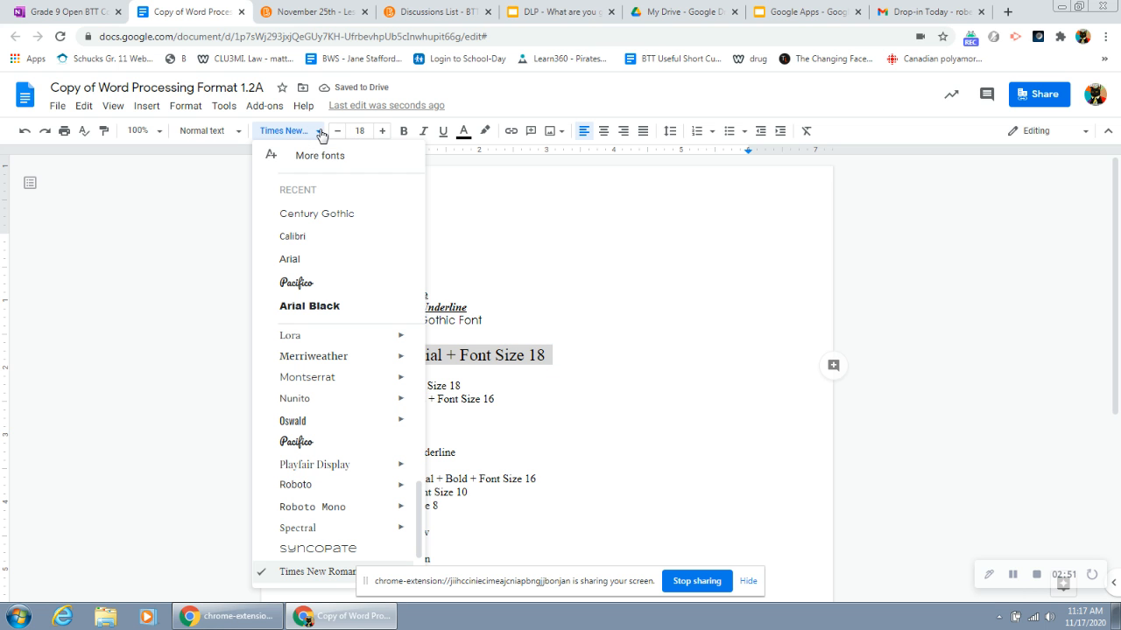
{"action": "left_click", "coordinate": [319, 157]}
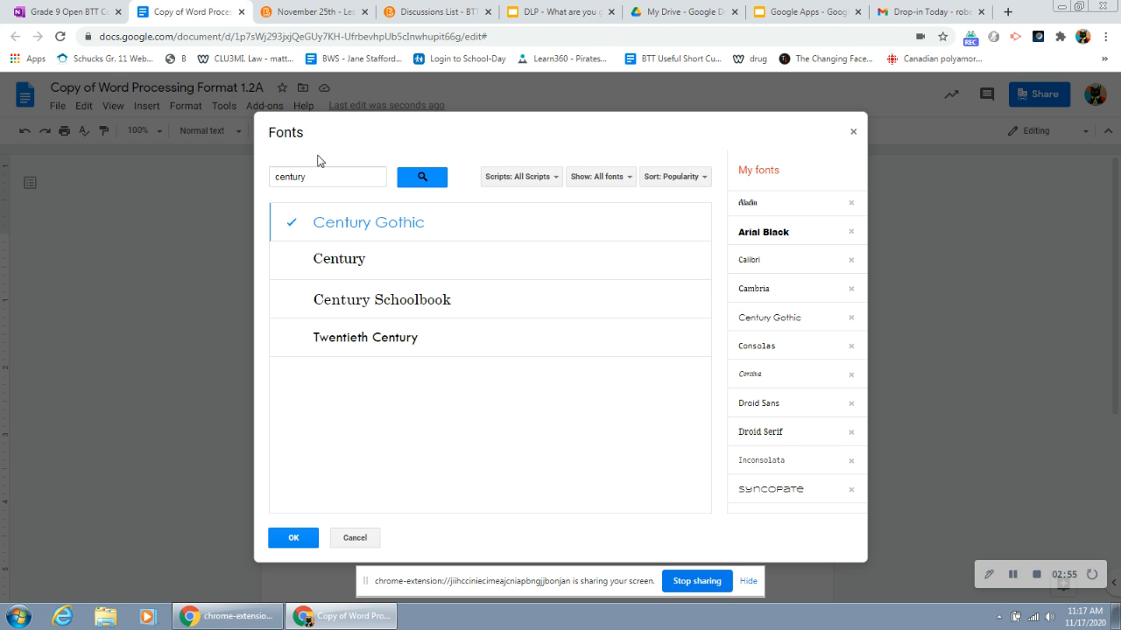
{"action": "left_click", "coordinate": [315, 176]}
{"action": "left_click_drag", "start_coordinate": [316, 176], "coordinate": [264, 178]}
{"action": "type", "text": "Ques"}
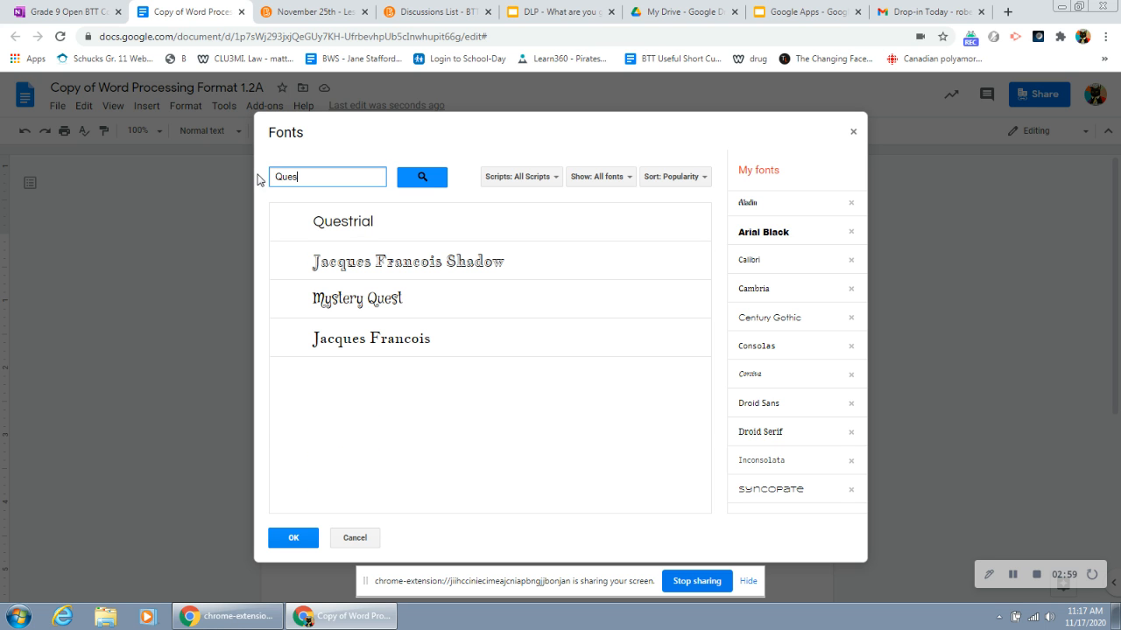
{"action": "left_click", "coordinate": [376, 226]}
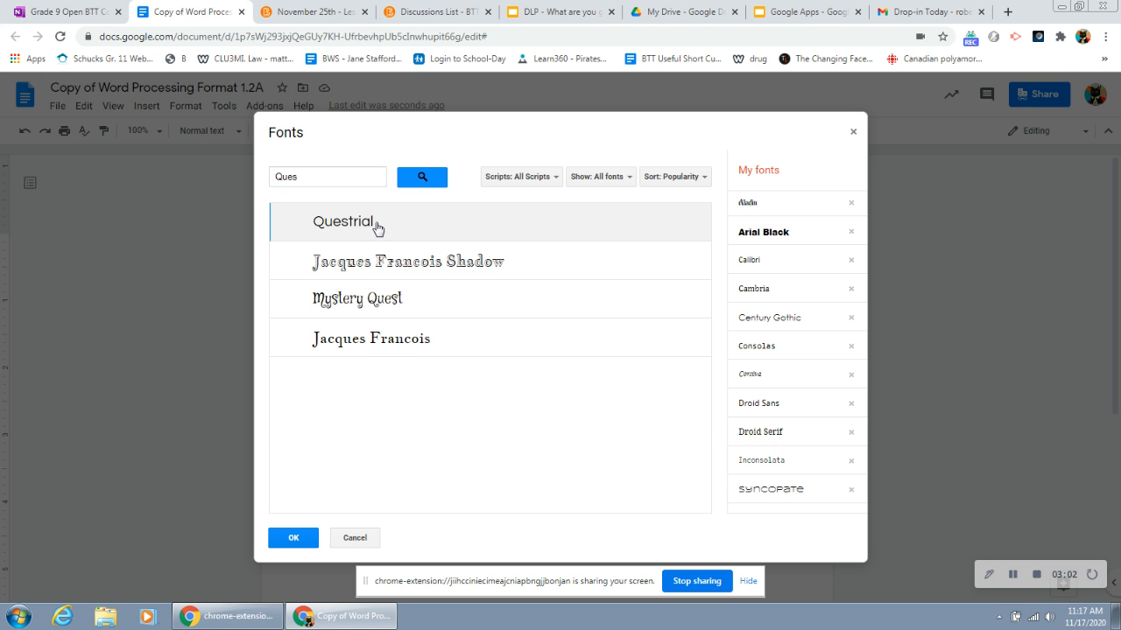
{"action": "left_click", "coordinate": [377, 226]}
{"action": "left_click", "coordinate": [294, 538]}
Step: Apply the Arial font to the "Font Arial" line
{"action": "left_click_drag", "start_coordinate": [392, 372], "coordinate": [346, 372]}
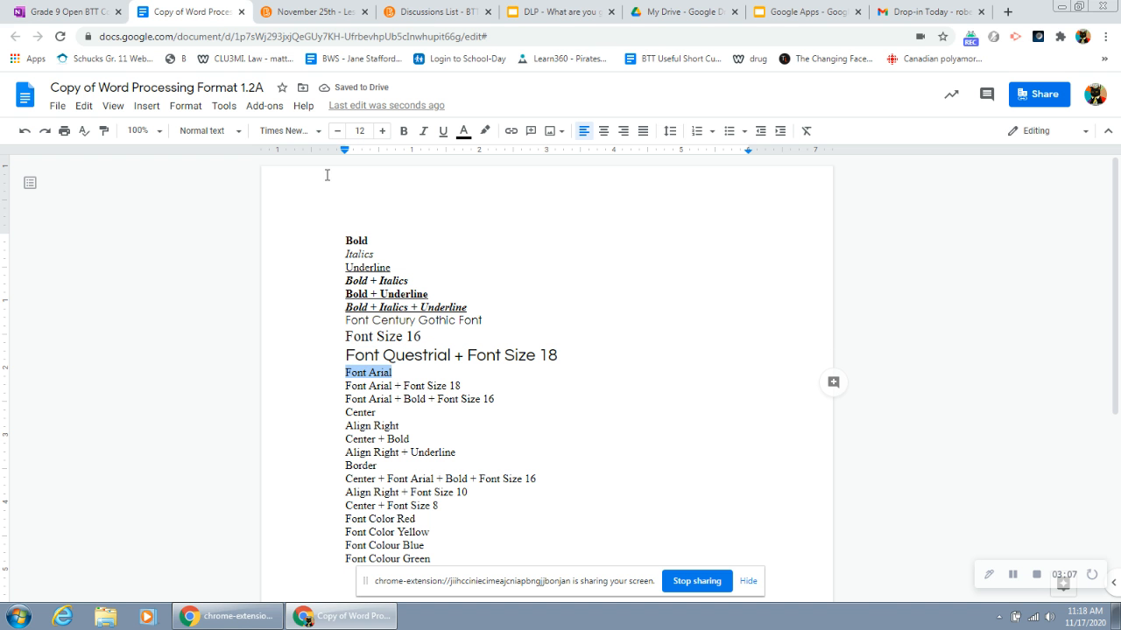
{"action": "left_click", "coordinate": [315, 132]}
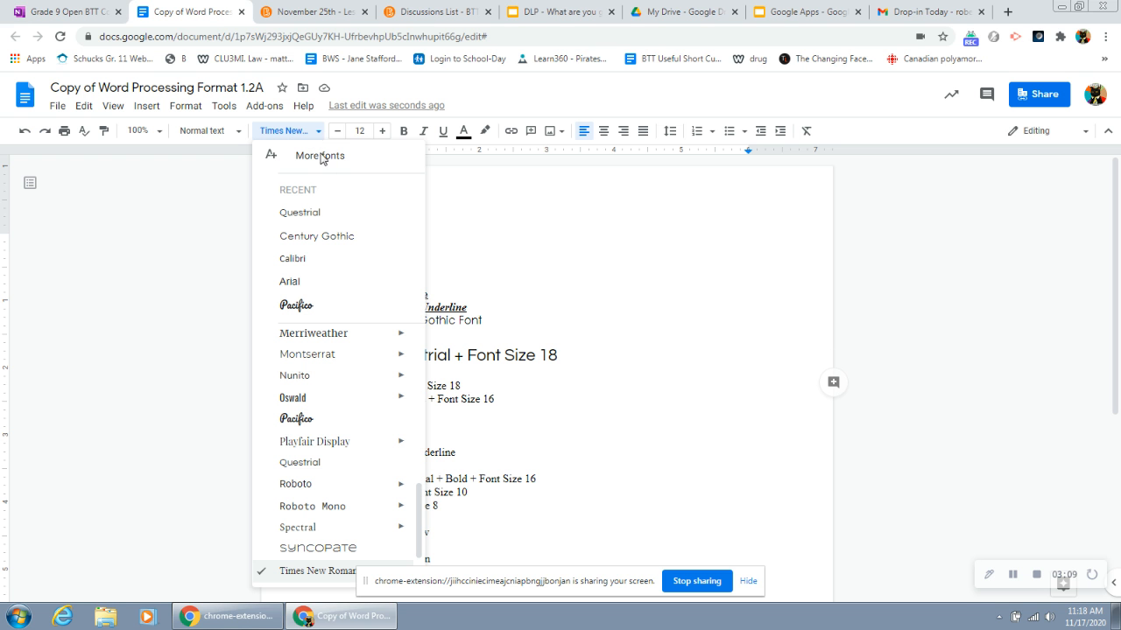
{"action": "scroll", "coordinate": [331, 367], "scroll_direction": "down", "scroll_amount": 2}
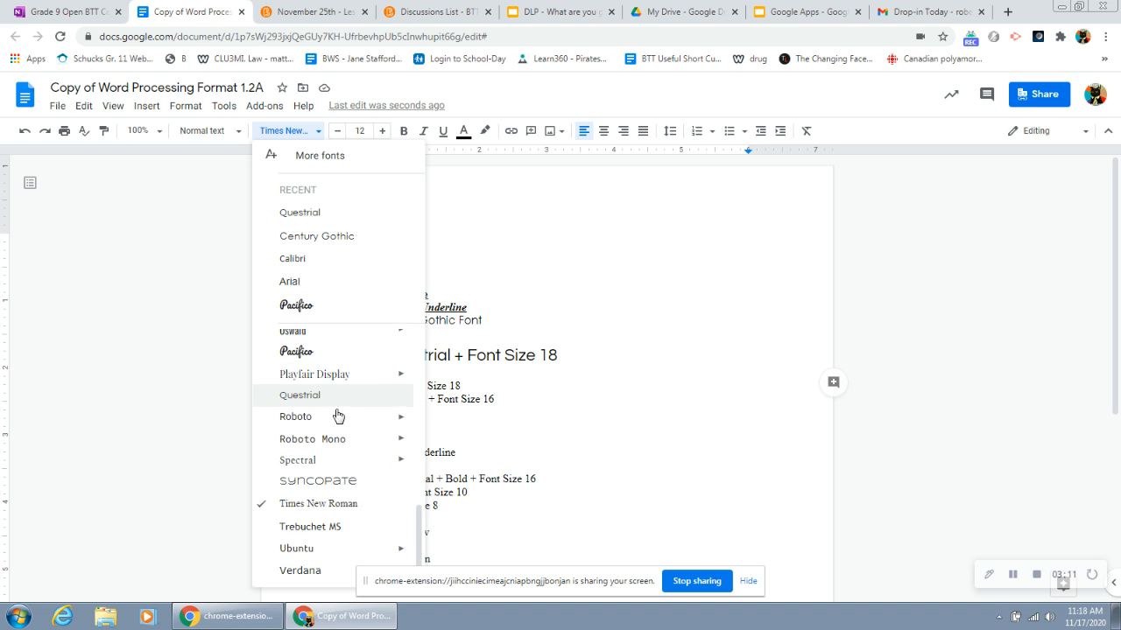
{"action": "scroll", "coordinate": [355, 484], "scroll_direction": "up", "scroll_amount": 5}
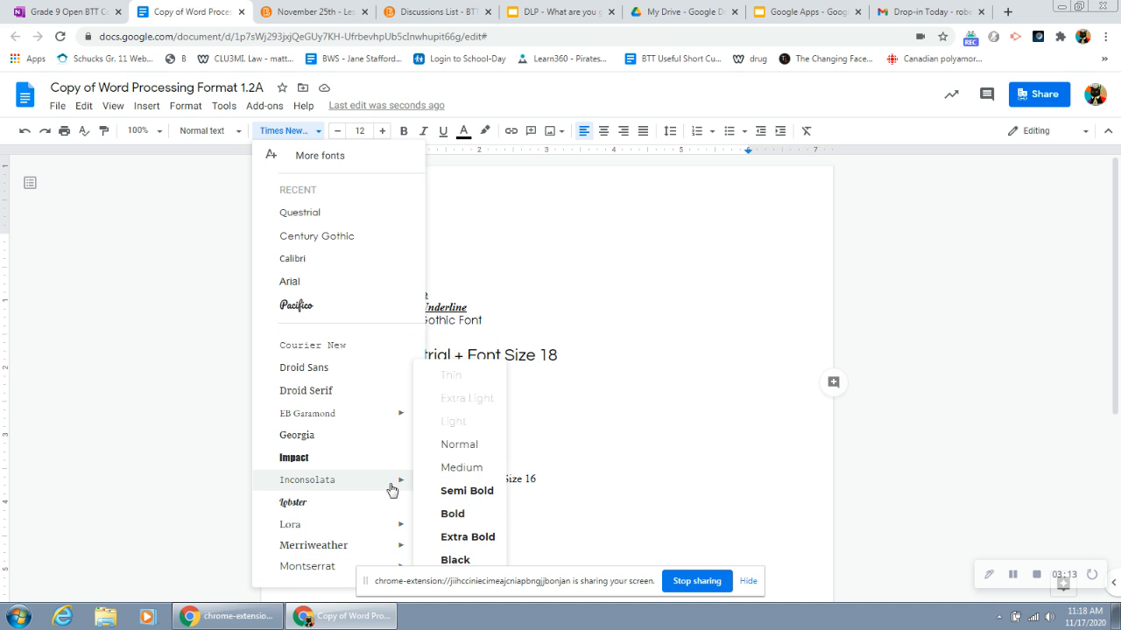
{"action": "left_click", "coordinate": [294, 284]}
Step: Apply Arial to the "Font Arial + Font Size 18" line and increase its font size to 18
{"action": "left_click_drag", "start_coordinate": [460, 385], "coordinate": [345, 387]}
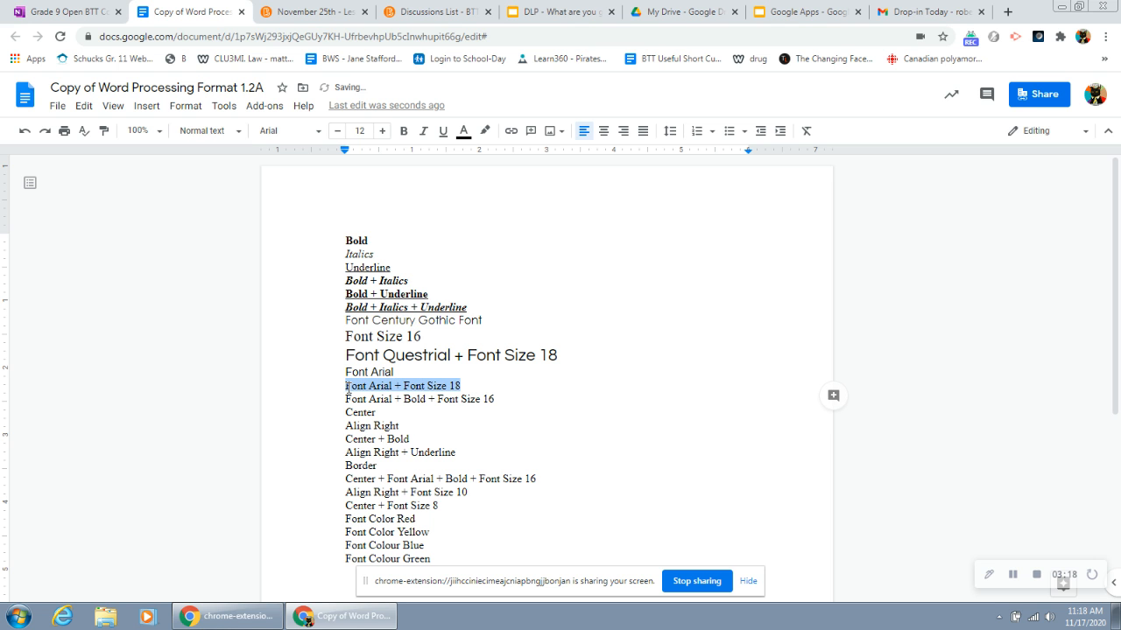
{"action": "left_click", "coordinate": [317, 133]}
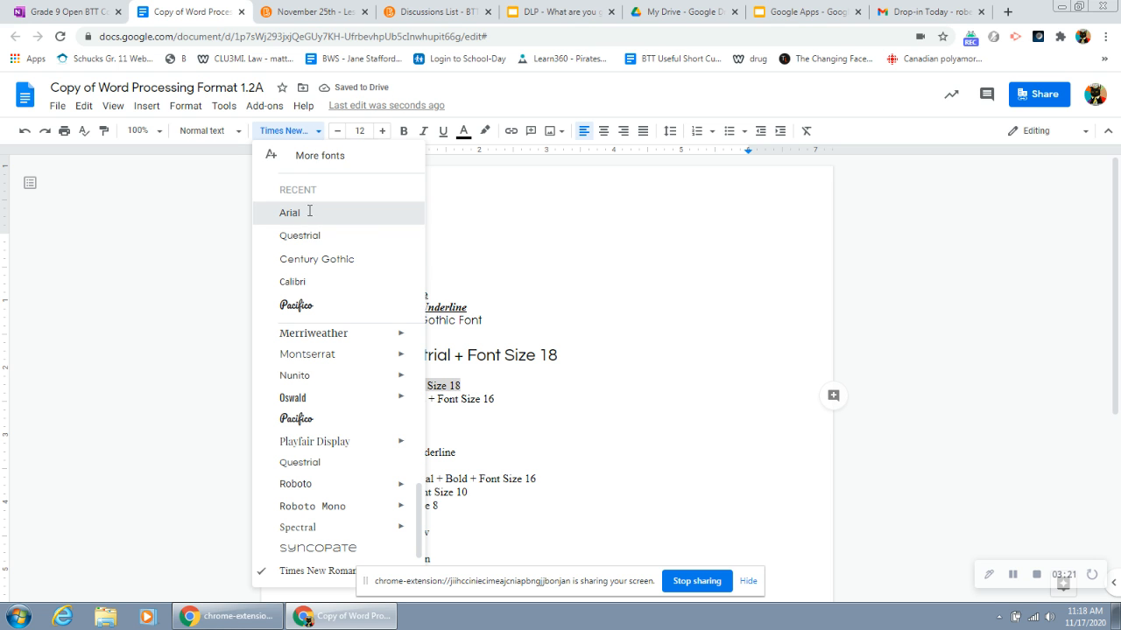
{"action": "left_click", "coordinate": [307, 217]}
{"action": "left_click", "coordinate": [381, 133]}
{"action": "left_click", "coordinate": [382, 133]}
{"action": "left_click", "coordinate": [381, 133]}
{"action": "left_click", "coordinate": [382, 133]}
{"action": "left_click", "coordinate": [382, 133]}
{"action": "left_click", "coordinate": [381, 133]}
Step: Format the "Font Arial + Bold + Font Size 16" line as bold Arial at font size 16
{"action": "left_click_drag", "start_coordinate": [516, 408], "coordinate": [344, 408]}
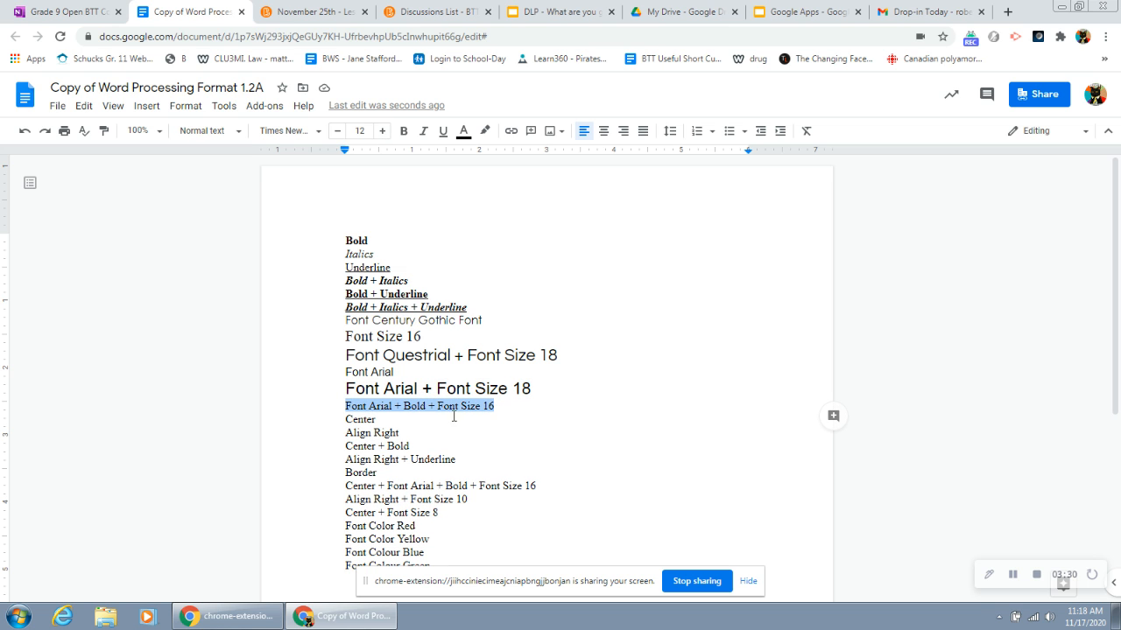
{"action": "left_click", "coordinate": [382, 131]}
{"action": "left_click", "coordinate": [382, 131]}
{"action": "left_click", "coordinate": [381, 131]}
{"action": "left_click", "coordinate": [382, 132]}
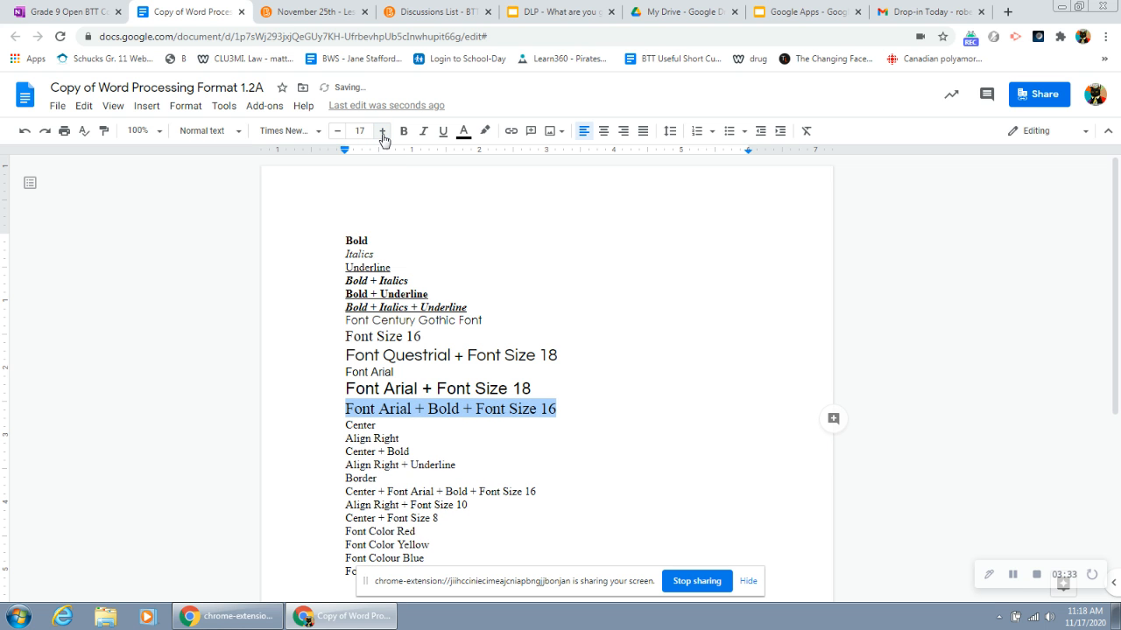
{"action": "left_click", "coordinate": [337, 131]}
{"action": "left_click", "coordinate": [404, 131]}
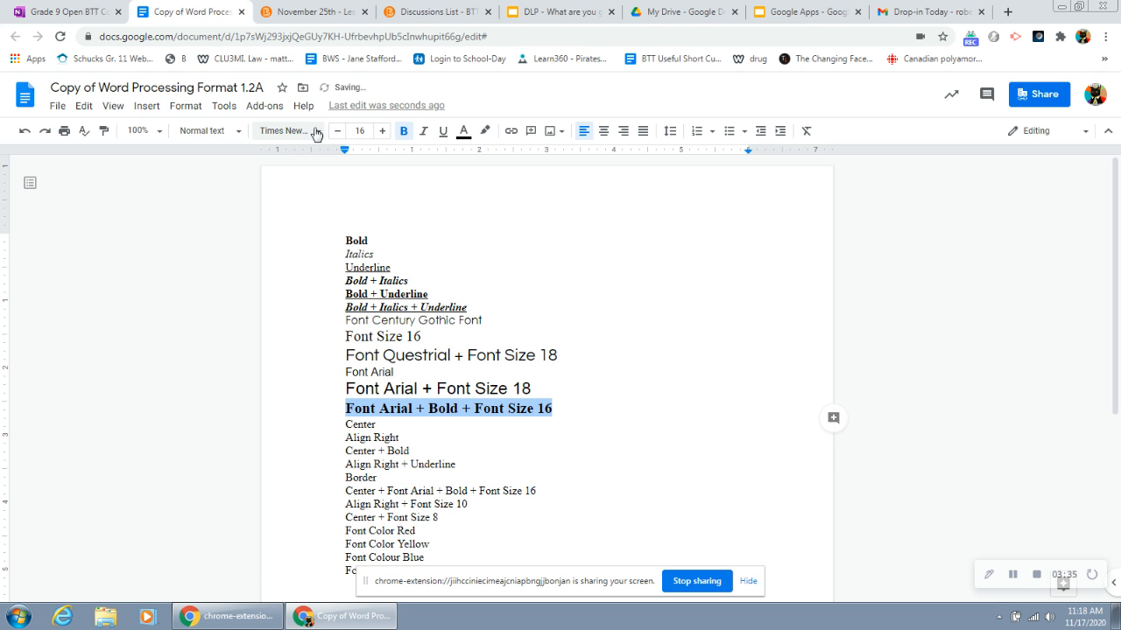
{"action": "left_click", "coordinate": [315, 131]}
{"action": "left_click", "coordinate": [289, 213]}
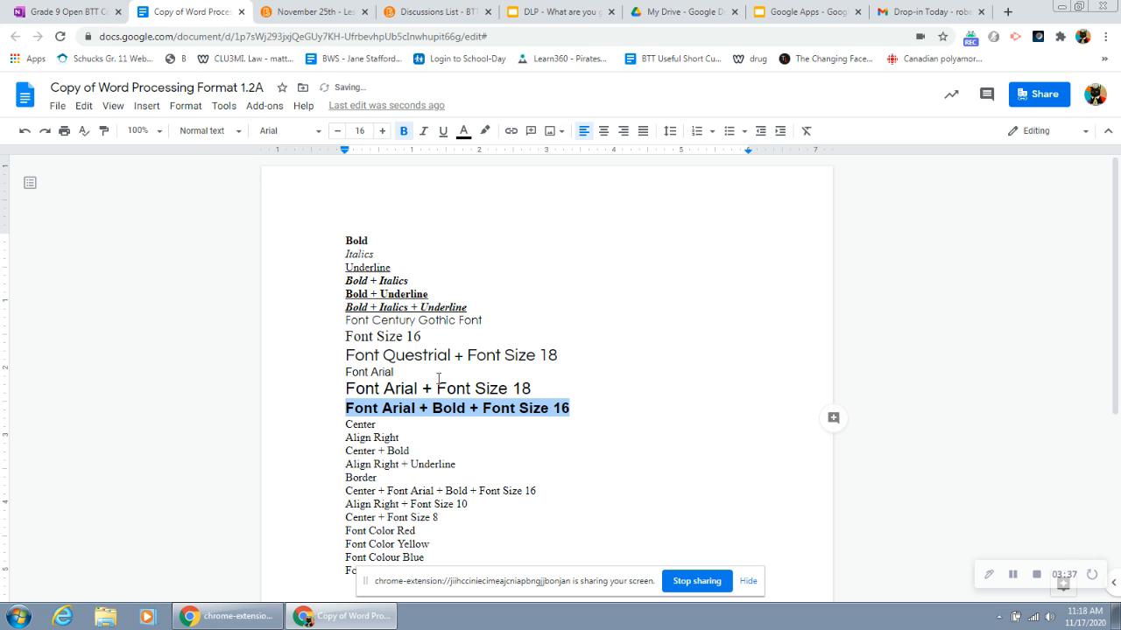
{"action": "scroll", "coordinate": [388, 359], "scroll_direction": "down", "scroll_amount": 1}
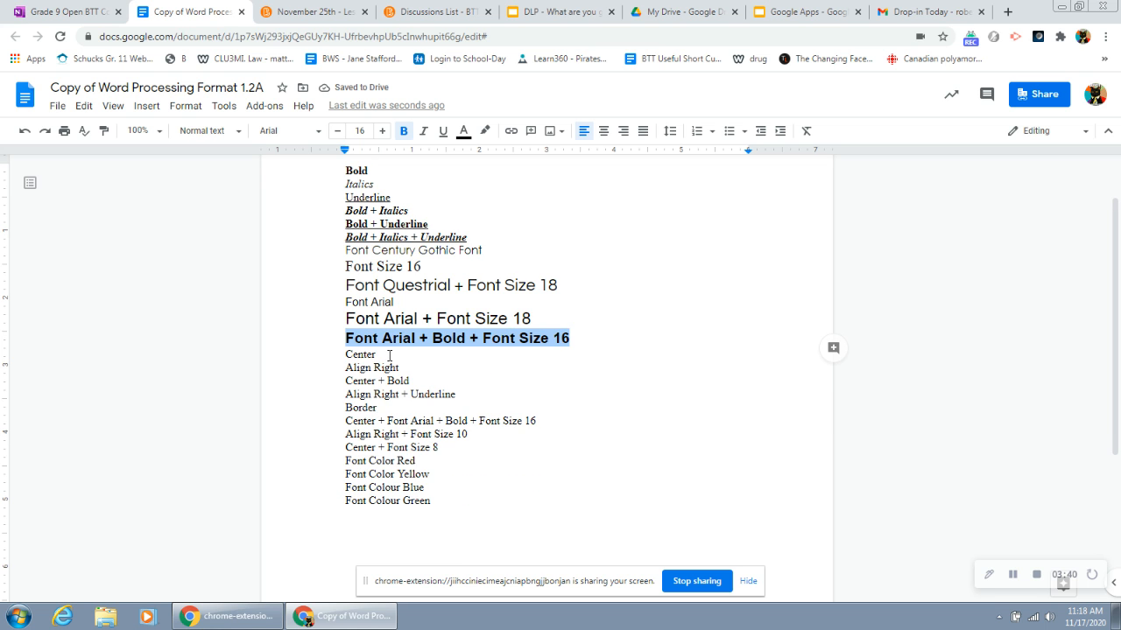
{"action": "double_click", "coordinate": [388, 357]}
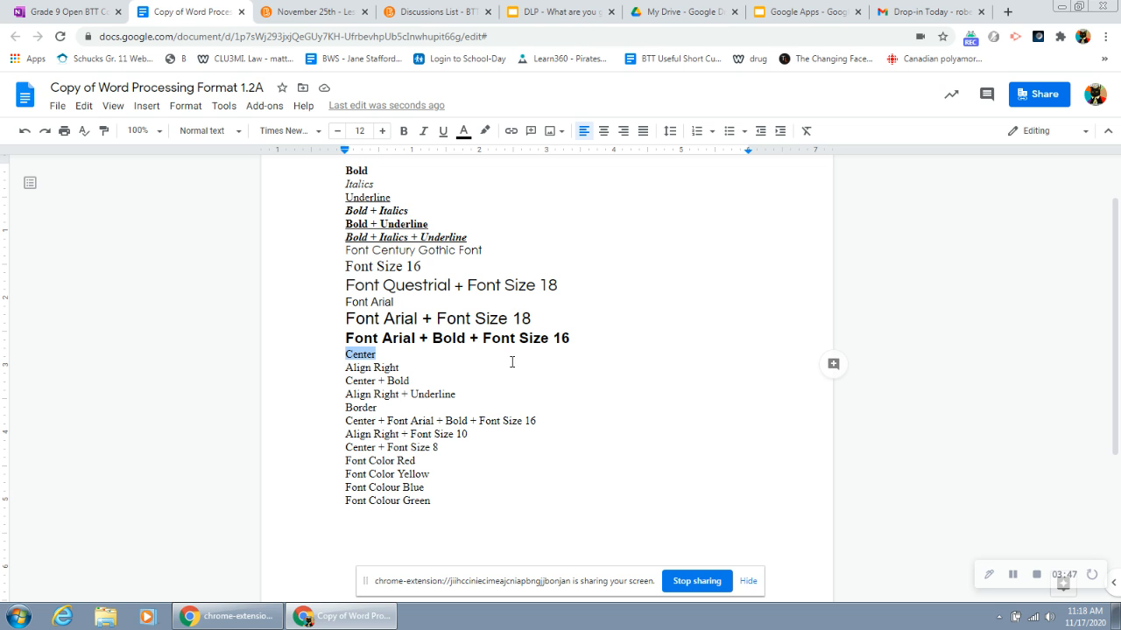
{"action": "left_click", "coordinate": [345, 353]}
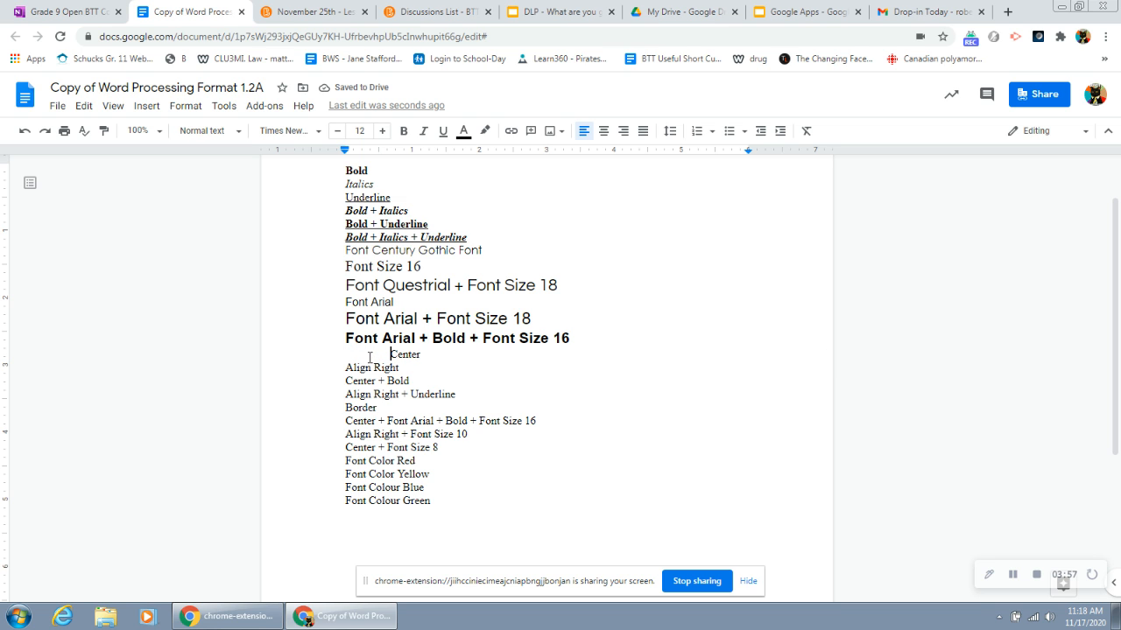
{"action": "left_click_drag", "start_coordinate": [391, 354], "coordinate": [341, 354]}
{"action": "key", "text": "BackSpace"}
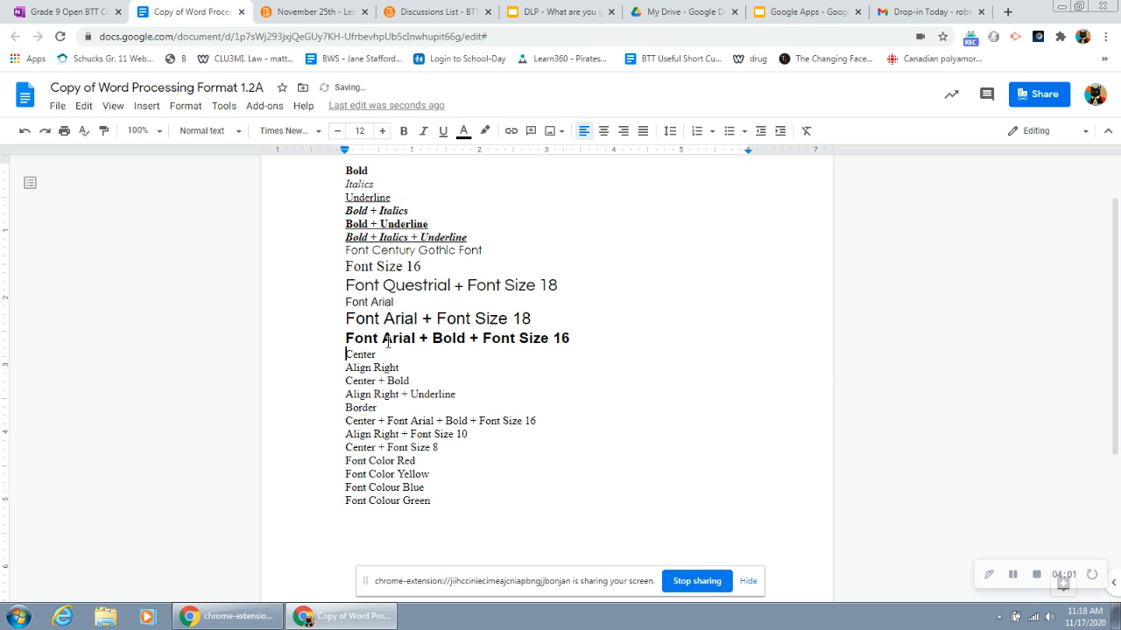
Step: Center the "Center" line and right-align the "Align Right" line
{"action": "left_click_drag", "start_coordinate": [377, 353], "coordinate": [345, 354]}
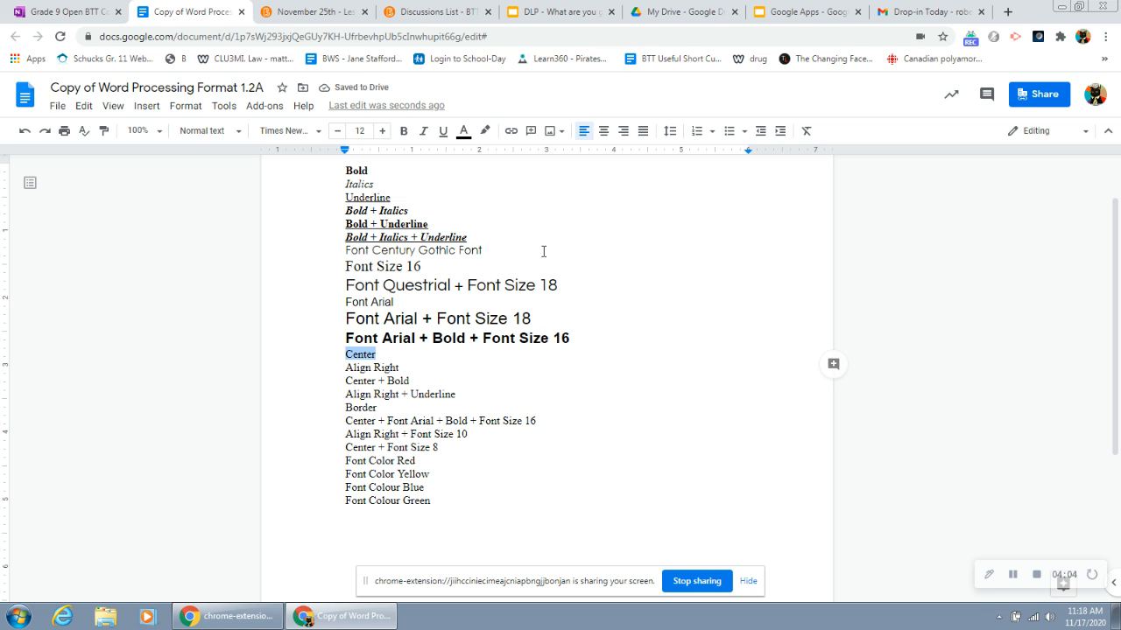
{"action": "left_click", "coordinate": [605, 133]}
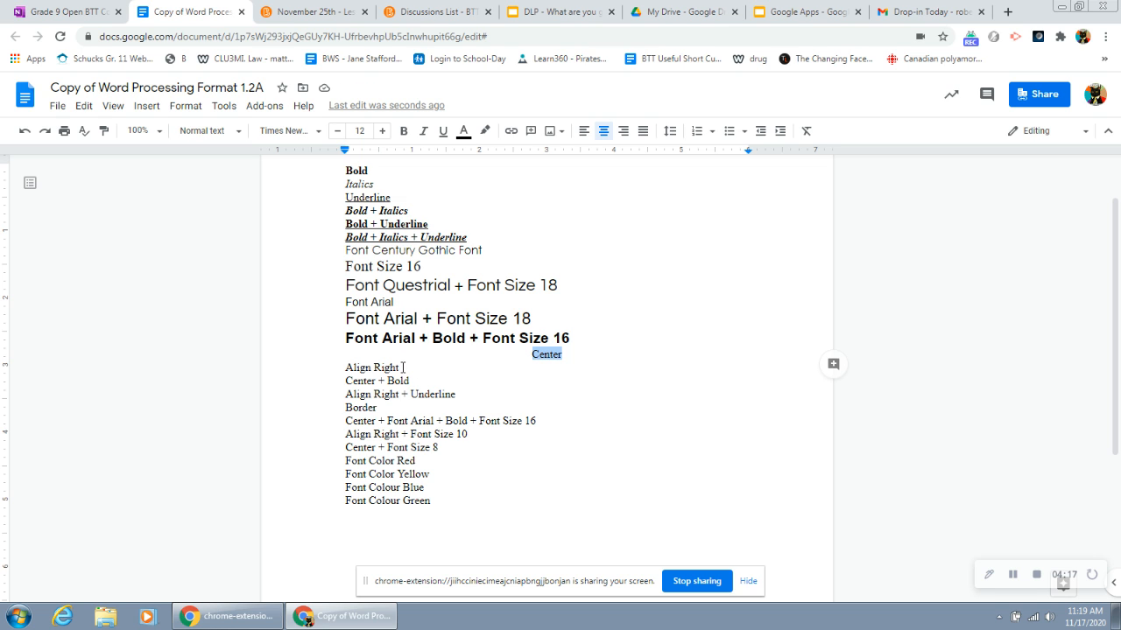
{"action": "left_click_drag", "start_coordinate": [410, 367], "coordinate": [347, 367]}
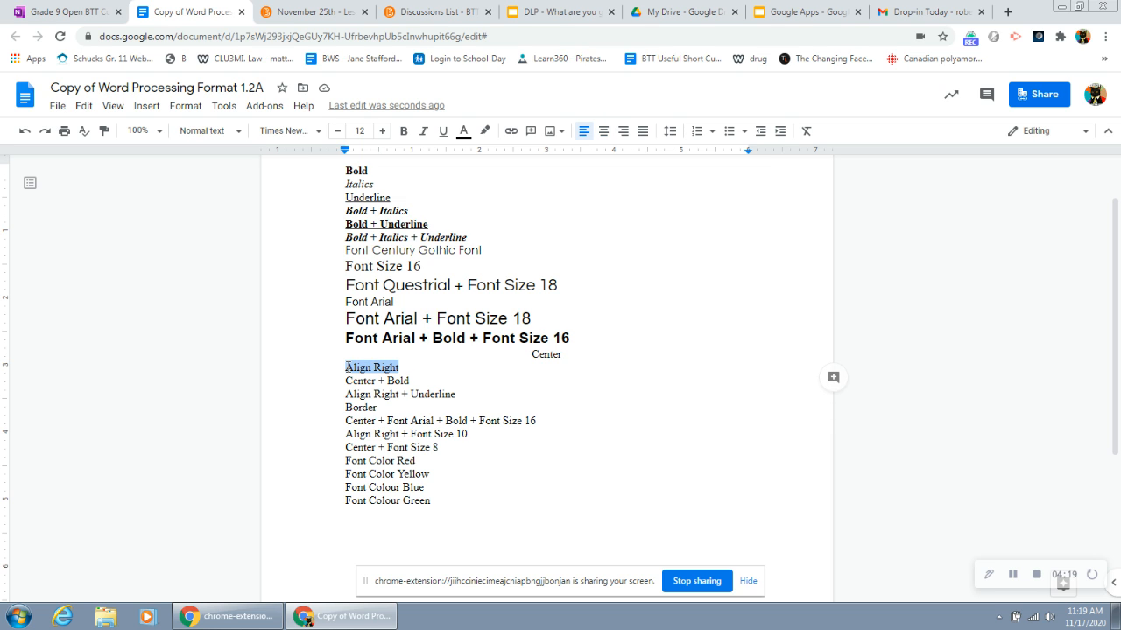
{"action": "left_click", "coordinate": [624, 131]}
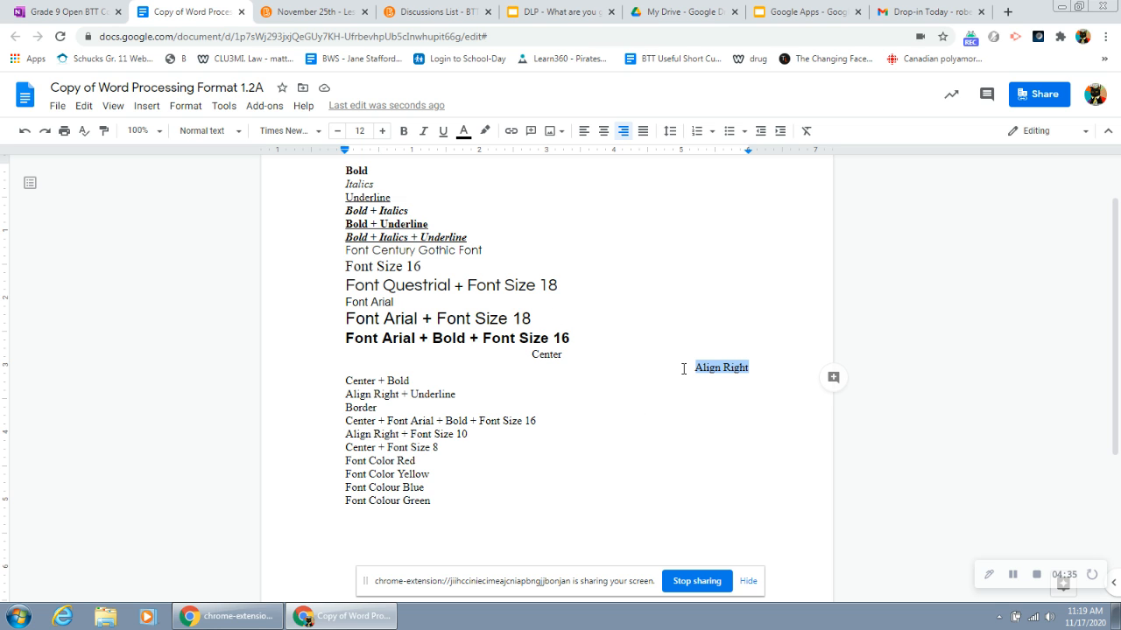
Step: Center the "Center + Bold" line and make it bold
{"action": "left_click_drag", "start_coordinate": [429, 381], "coordinate": [345, 381]}
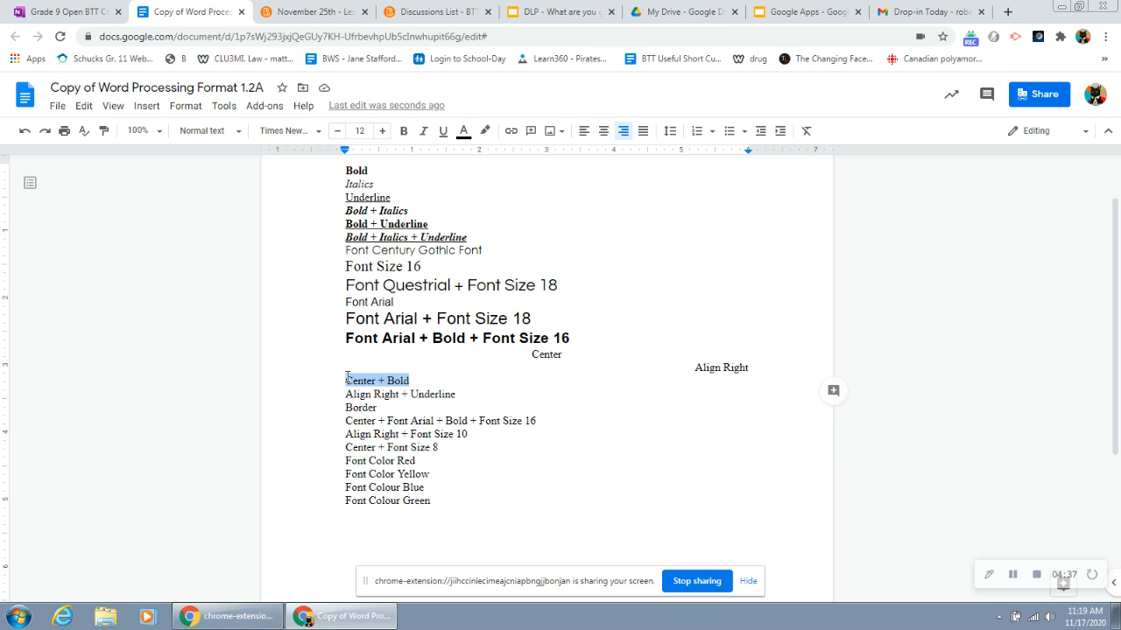
{"action": "left_click", "coordinate": [604, 133]}
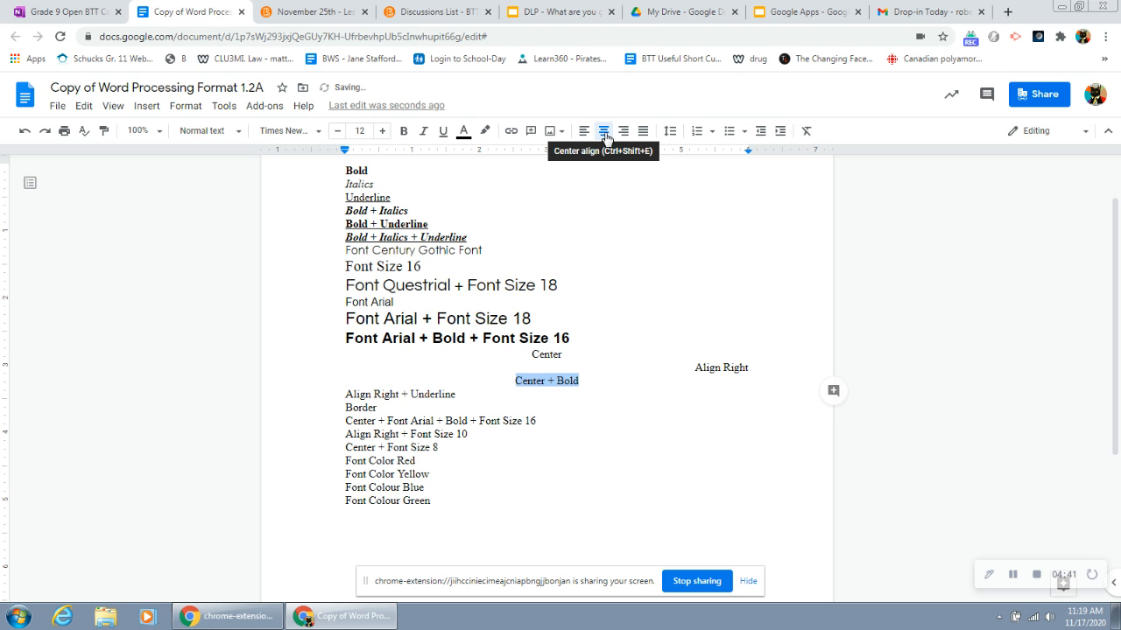
{"action": "key", "text": "ctrl+b"}
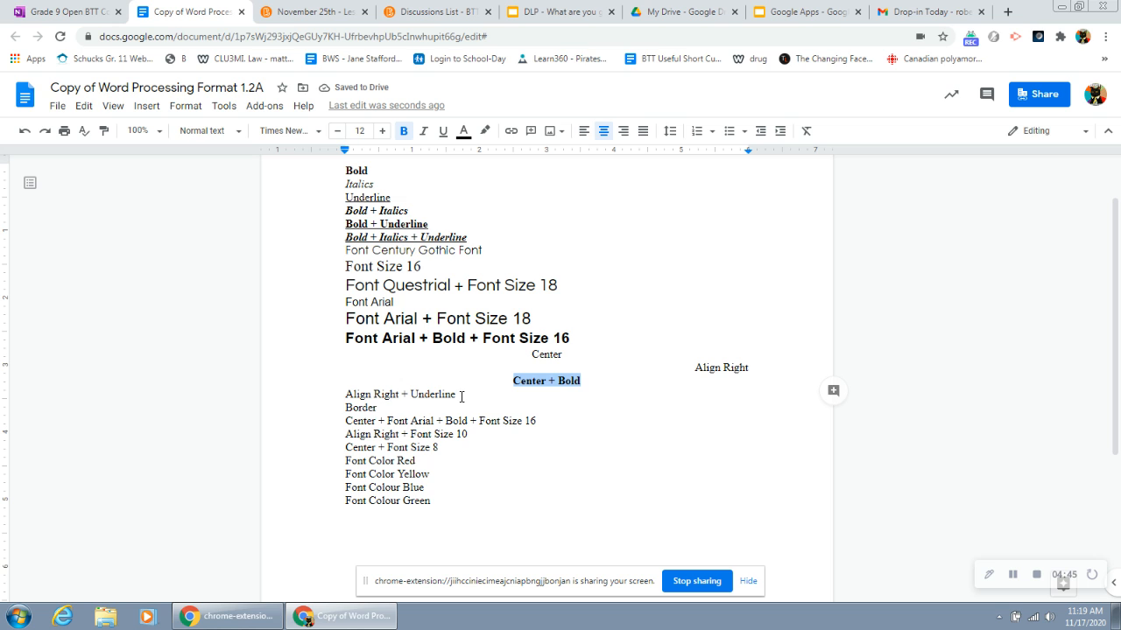
Step: Right-align the "Align Right + Underline" line and underline it
{"action": "left_click_drag", "start_coordinate": [461, 396], "coordinate": [345, 395]}
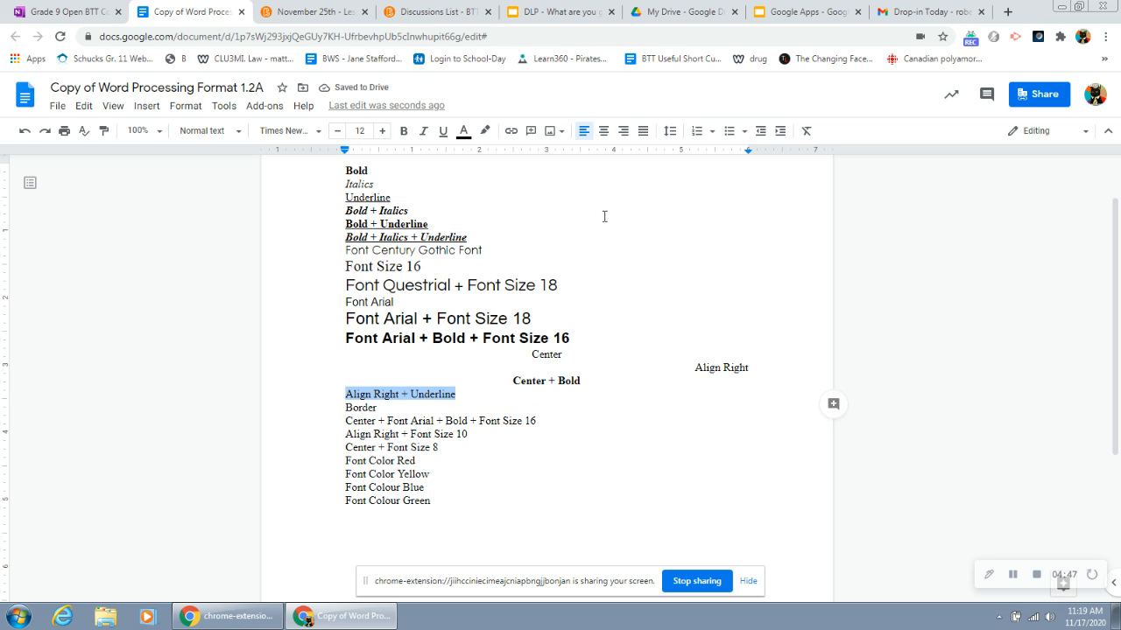
{"action": "left_click", "coordinate": [622, 133]}
{"action": "left_click", "coordinate": [444, 134]}
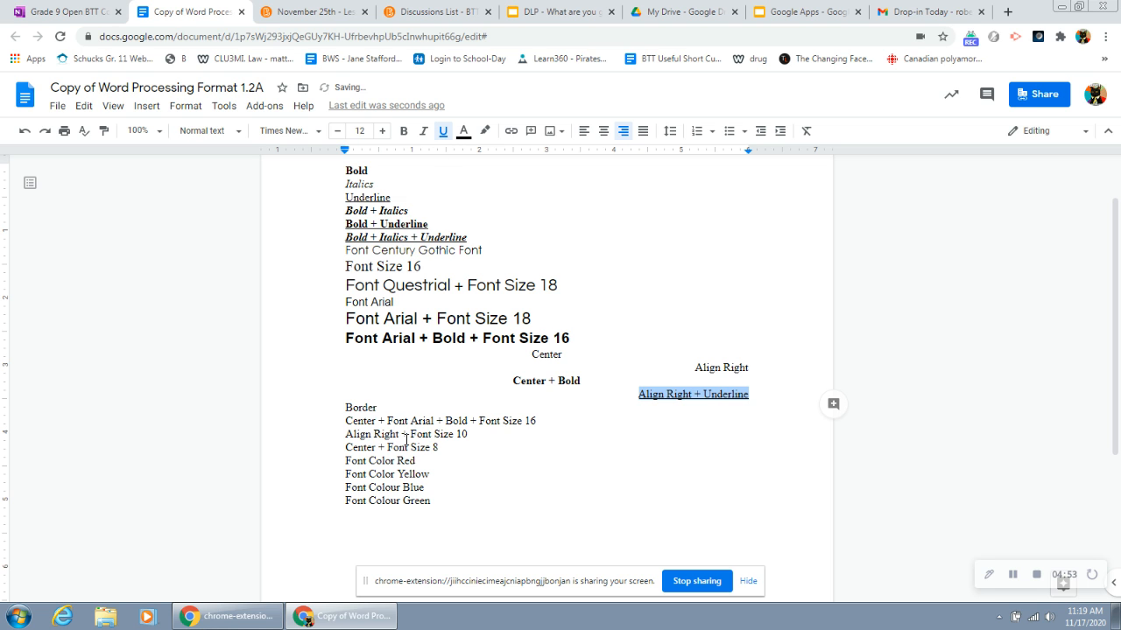
Step: Apply top, bottom, left and right paragraph borders to the "Border" line
{"action": "left_click_drag", "start_coordinate": [390, 408], "coordinate": [339, 407]}
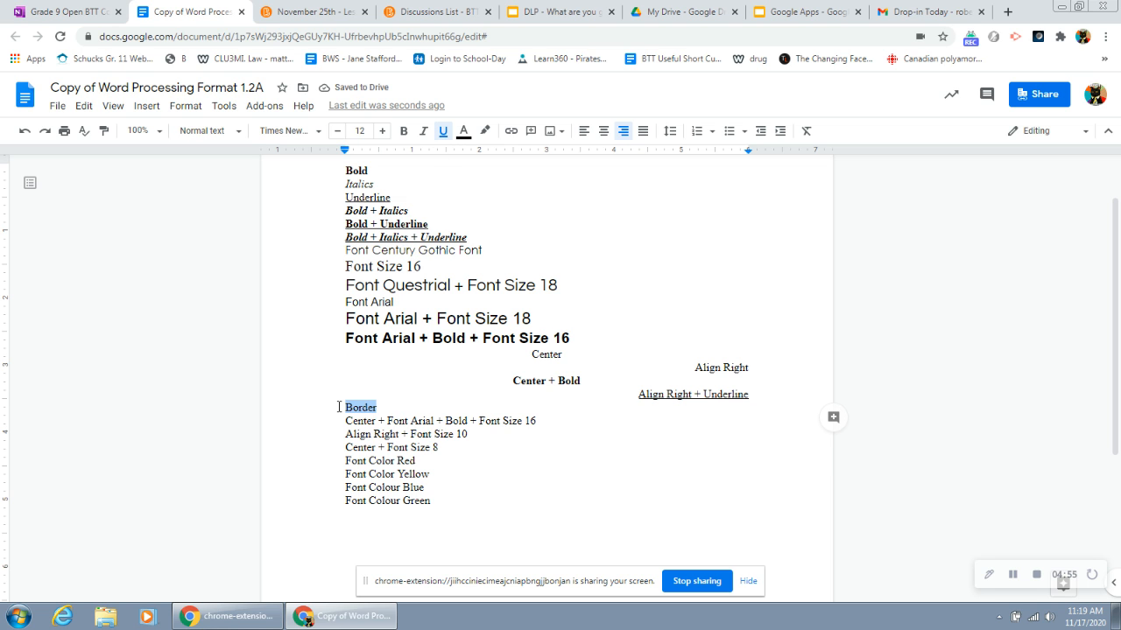
{"action": "left_click", "coordinate": [1012, 574]}
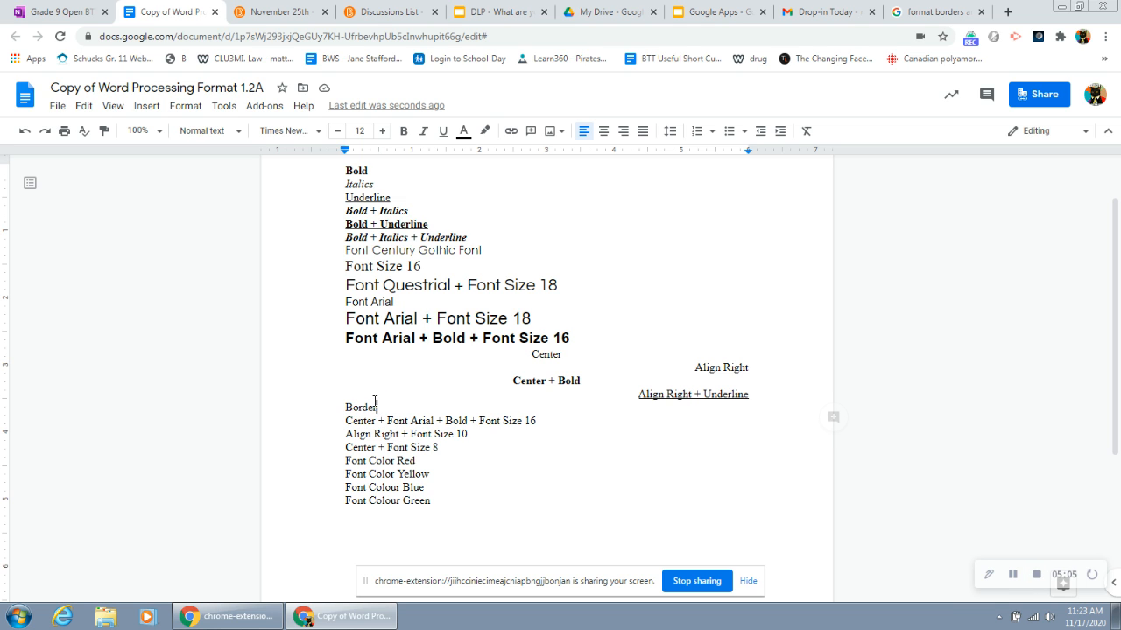
{"action": "left_click", "coordinate": [185, 106]}
{"action": "mouse_move", "coordinate": [207, 158]}
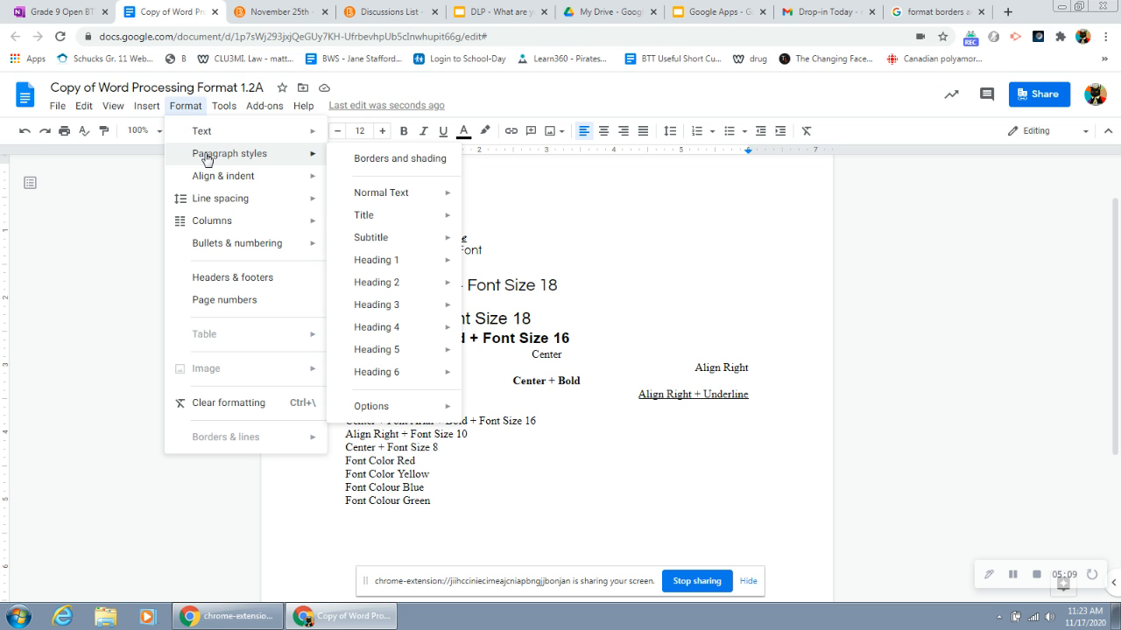
{"action": "left_click", "coordinate": [382, 161]}
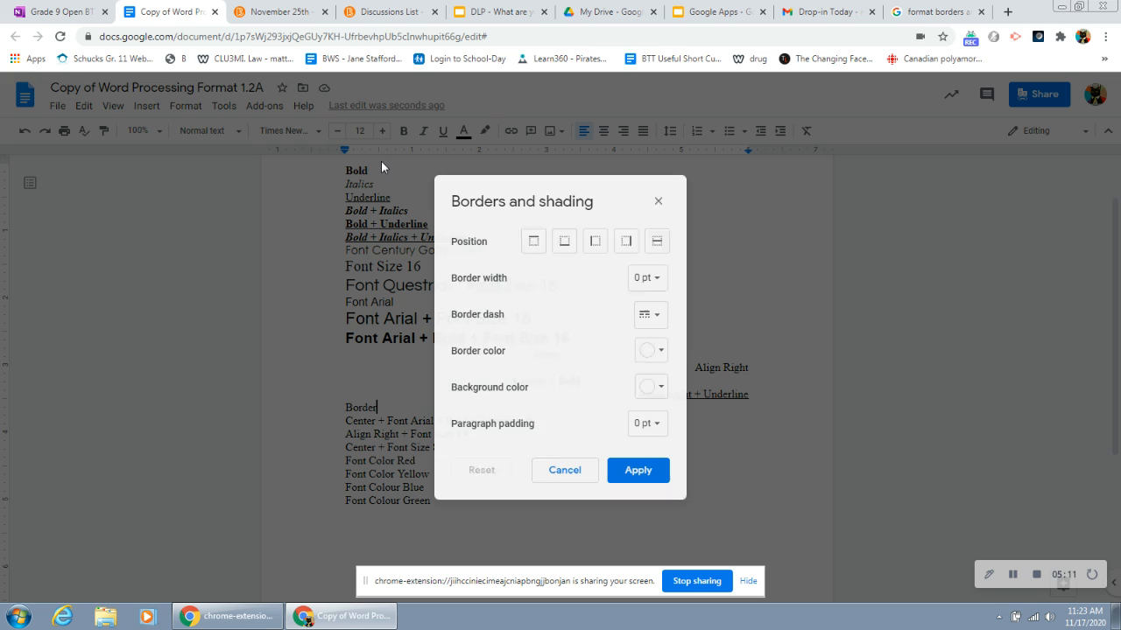
{"action": "left_click", "coordinate": [534, 248]}
{"action": "left_click", "coordinate": [565, 250]}
{"action": "left_click", "coordinate": [595, 250]}
{"action": "left_click", "coordinate": [623, 248]}
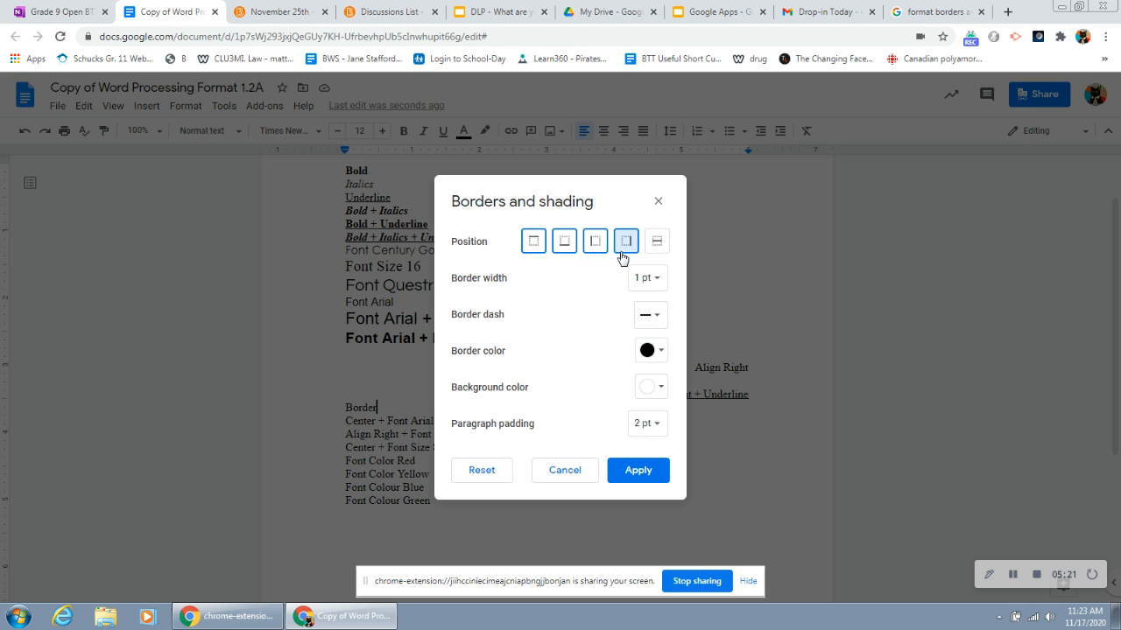
{"action": "left_click", "coordinate": [640, 470]}
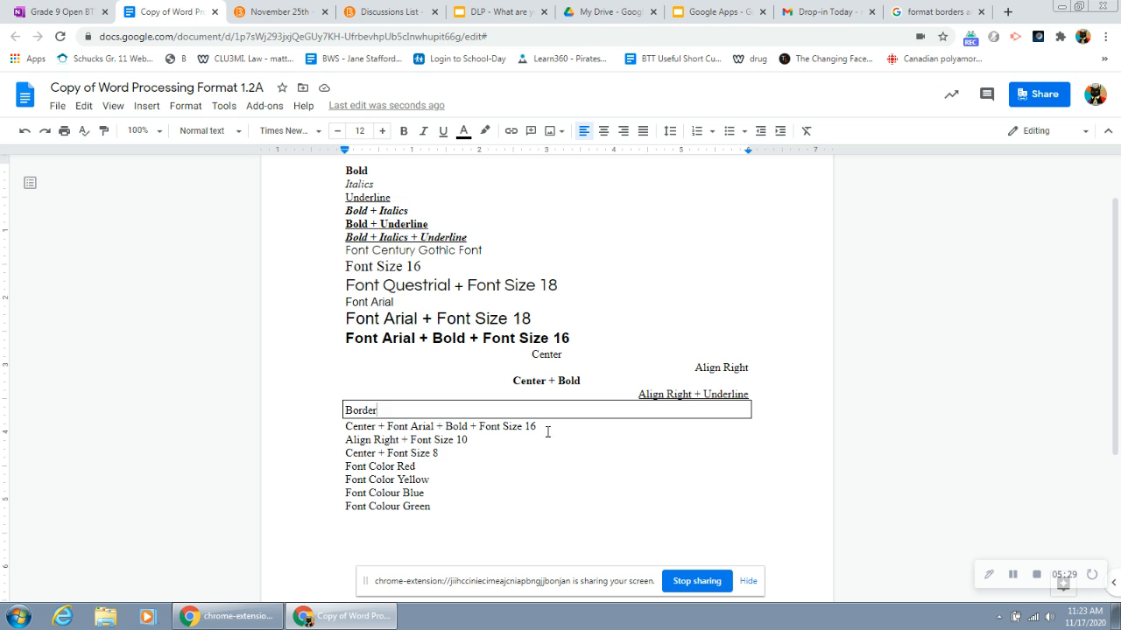
Step: Center the "Center + Font Arial + Bold + Font Size 16" line and format it as bold Arial at font size 16
{"action": "left_click_drag", "start_coordinate": [555, 431], "coordinate": [343, 429]}
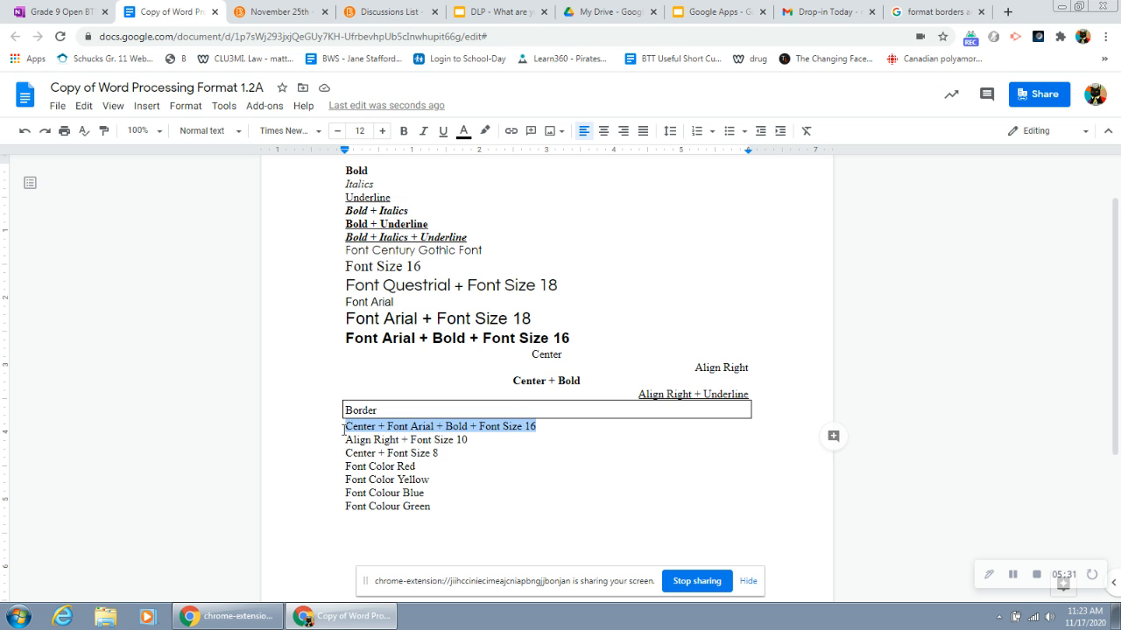
{"action": "key", "text": "ctrl+shift+e"}
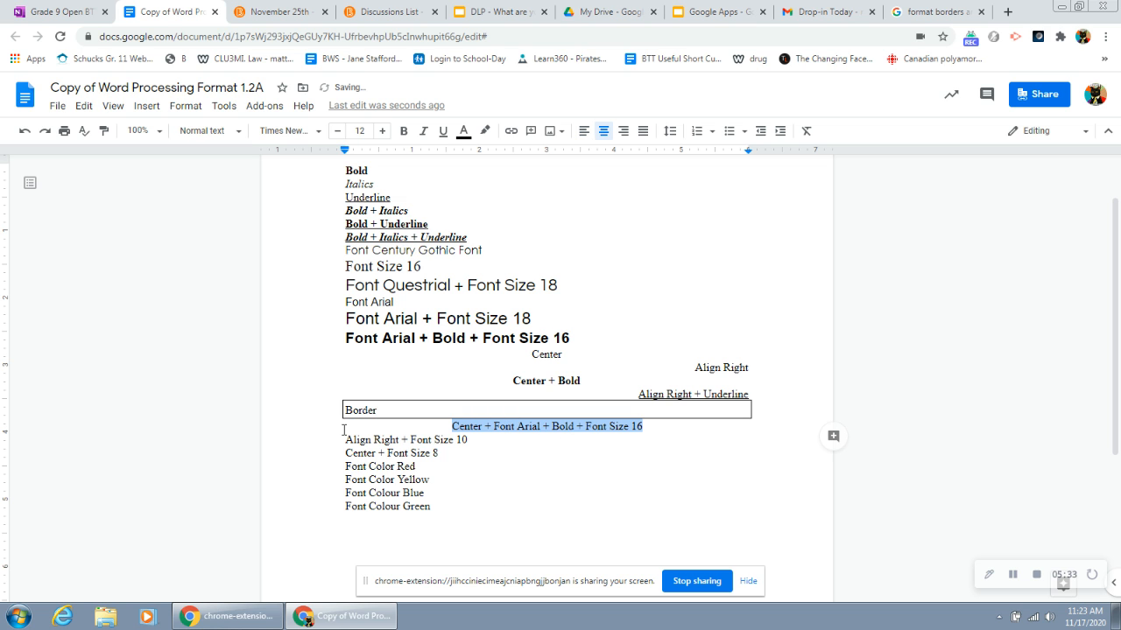
{"action": "left_click", "coordinate": [215, 131]}
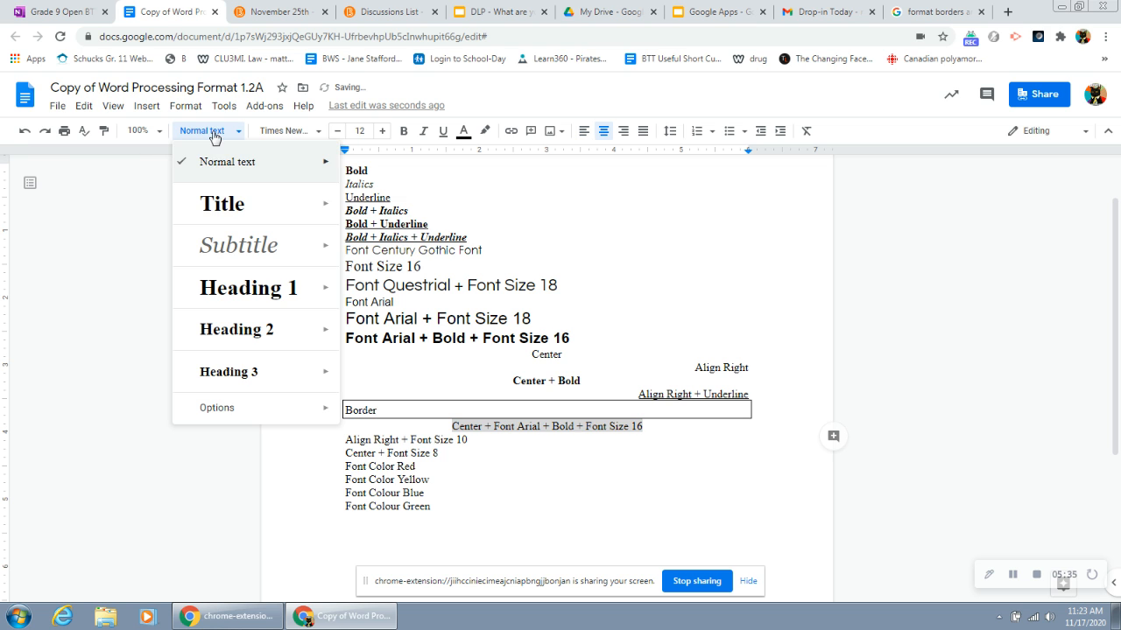
{"action": "left_click", "coordinate": [282, 133]}
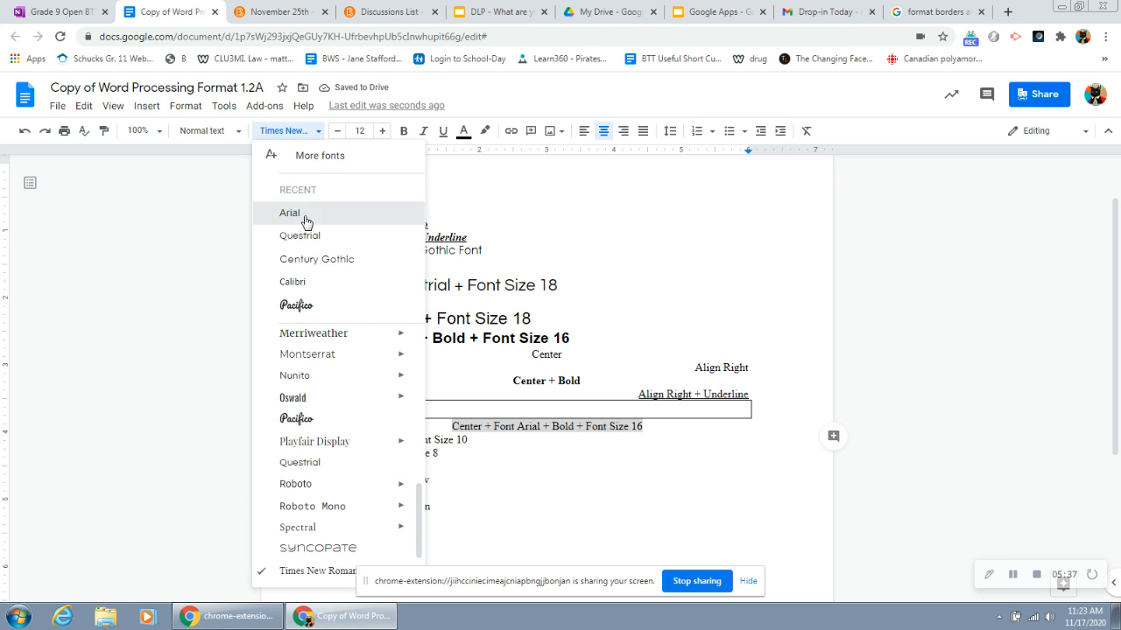
{"action": "left_click", "coordinate": [304, 215]}
{"action": "key", "text": "ctrl+b"}
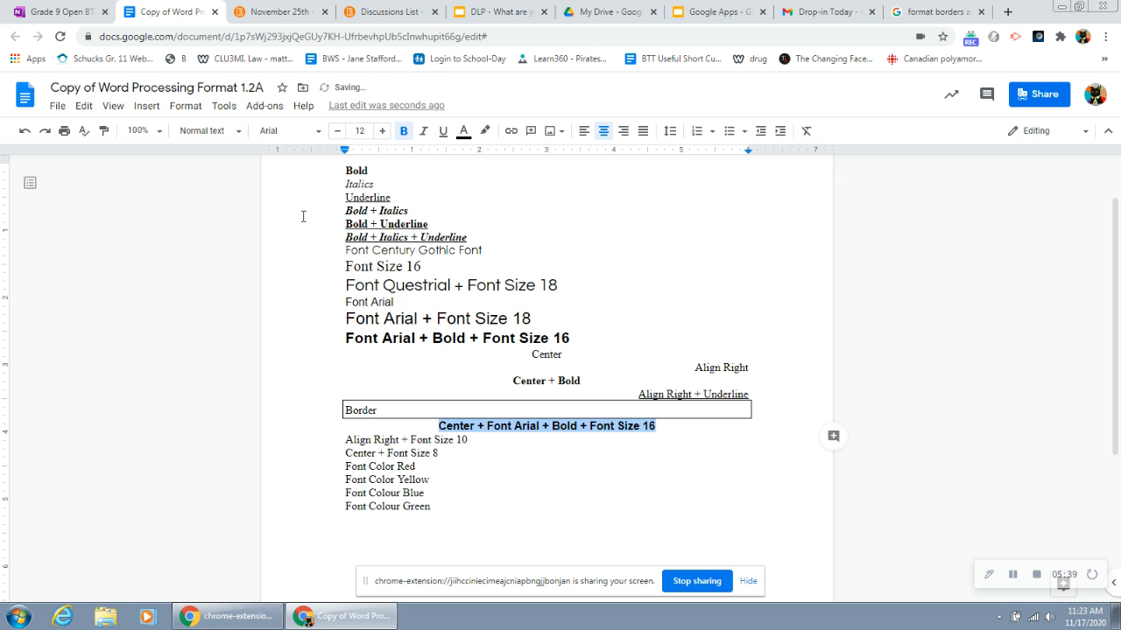
{"action": "left_click", "coordinate": [383, 131]}
{"action": "left_click", "coordinate": [383, 131]}
{"action": "left_click", "coordinate": [383, 131]}
{"action": "left_click", "coordinate": [383, 131]}
Step: Right-align the "Align Right + Font Size 10" line and set its font size to 10
{"action": "left_click", "coordinate": [479, 444]}
{"action": "left_click_drag", "start_coordinate": [479, 444], "coordinate": [344, 444]}
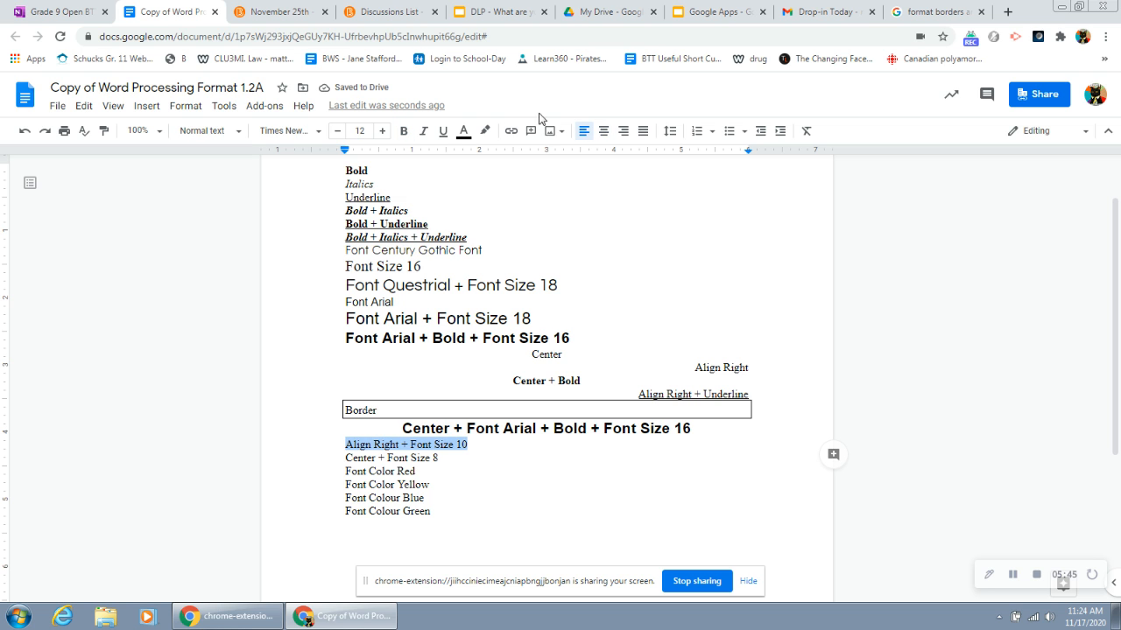
{"action": "left_click", "coordinate": [624, 132]}
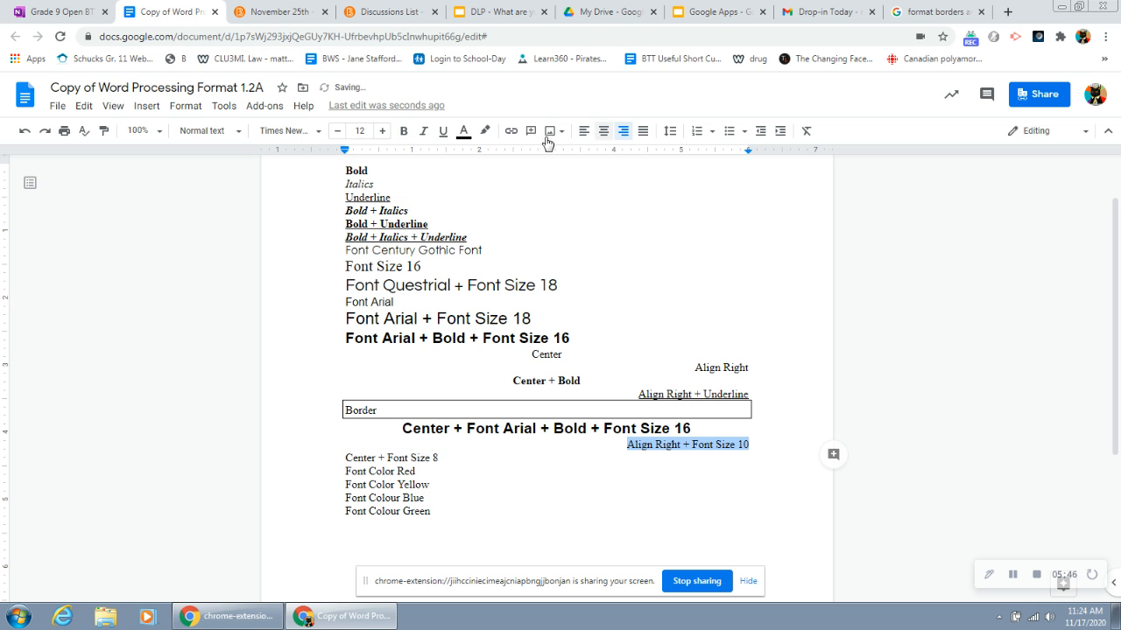
{"action": "left_click", "coordinate": [337, 132]}
{"action": "left_click", "coordinate": [337, 131]}
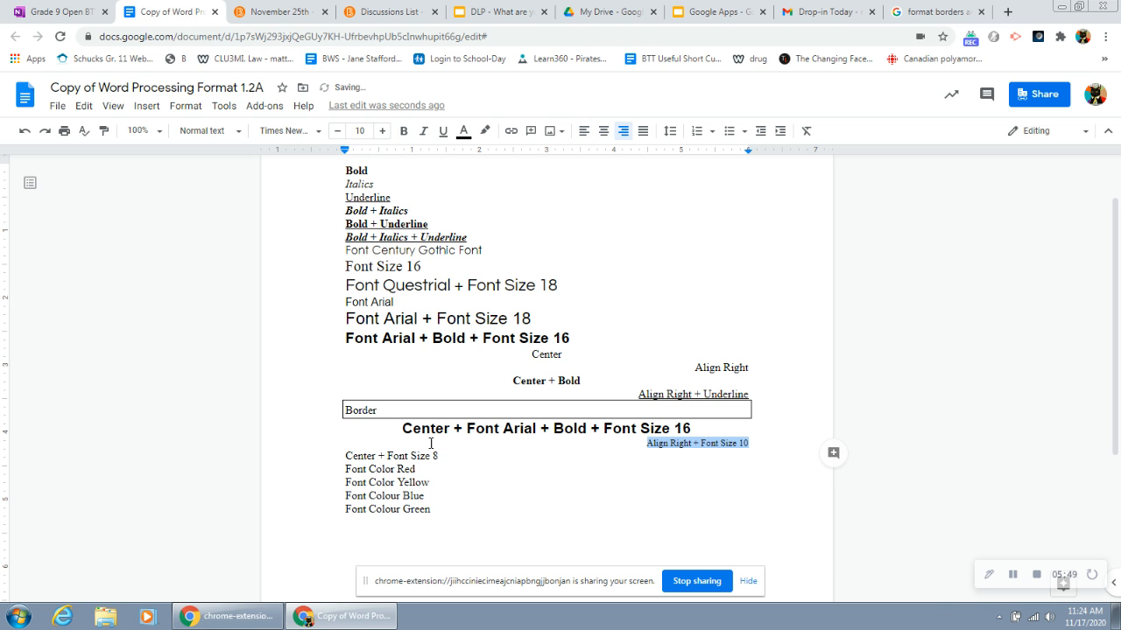
Step: Center the "Center + Font Size 8" line and set its font size to 8
{"action": "left_click_drag", "start_coordinate": [452, 454], "coordinate": [348, 455]}
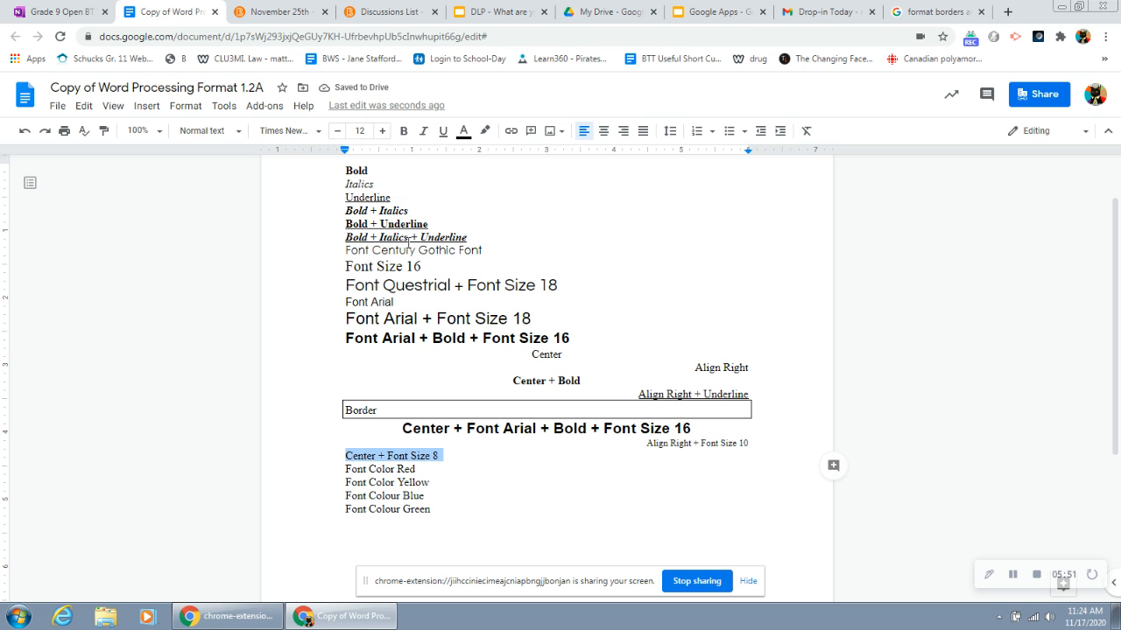
{"action": "left_click", "coordinate": [594, 135]}
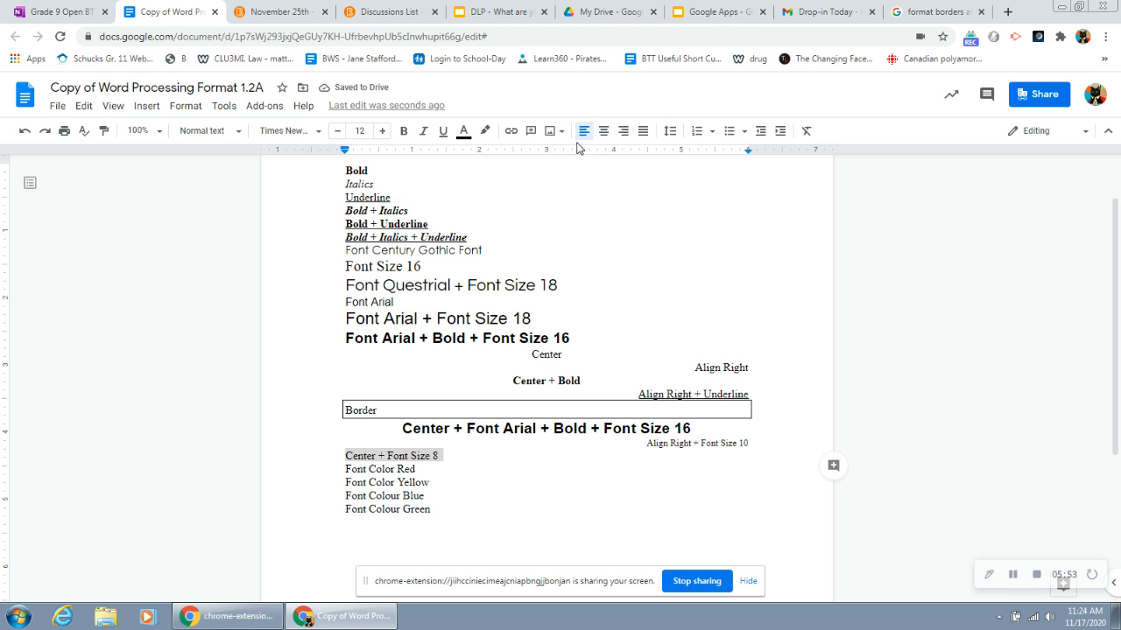
{"action": "left_click", "coordinate": [603, 133]}
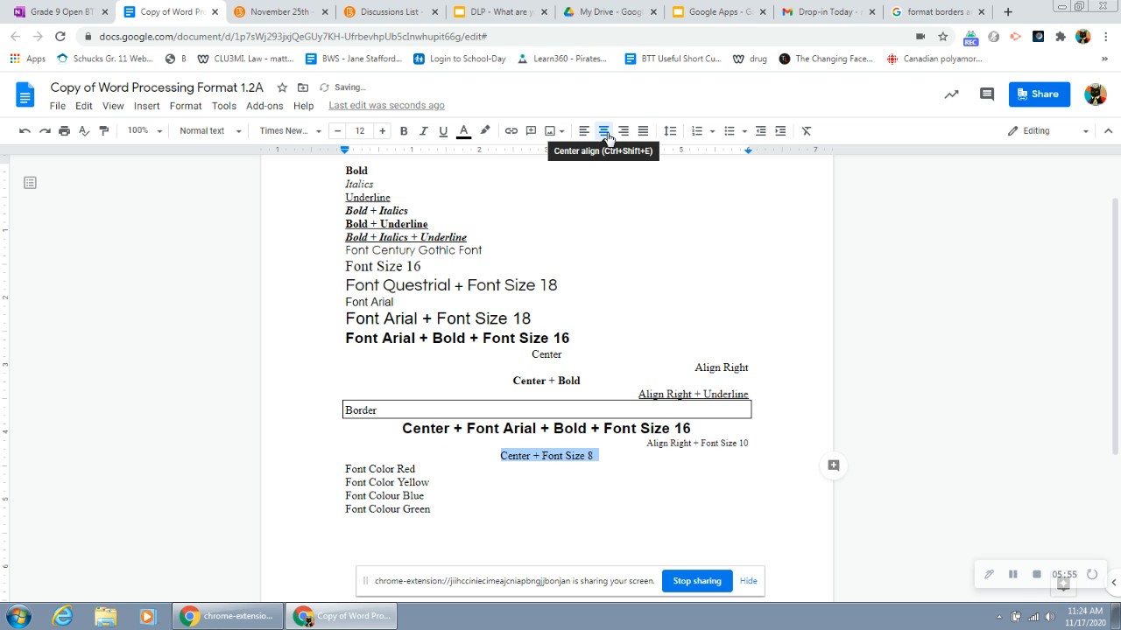
{"action": "left_click", "coordinate": [338, 131]}
{"action": "left_click", "coordinate": [338, 131]}
{"action": "left_click", "coordinate": [338, 131]}
{"action": "left_click", "coordinate": [338, 131]}
{"action": "left_click", "coordinate": [338, 131]}
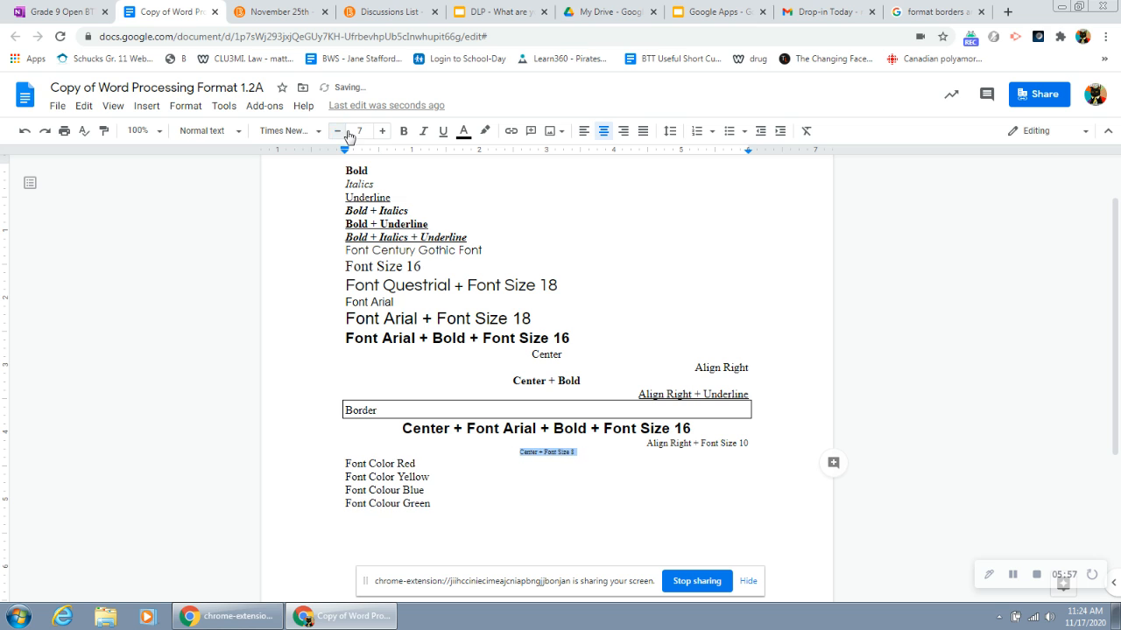
{"action": "left_click", "coordinate": [383, 131]}
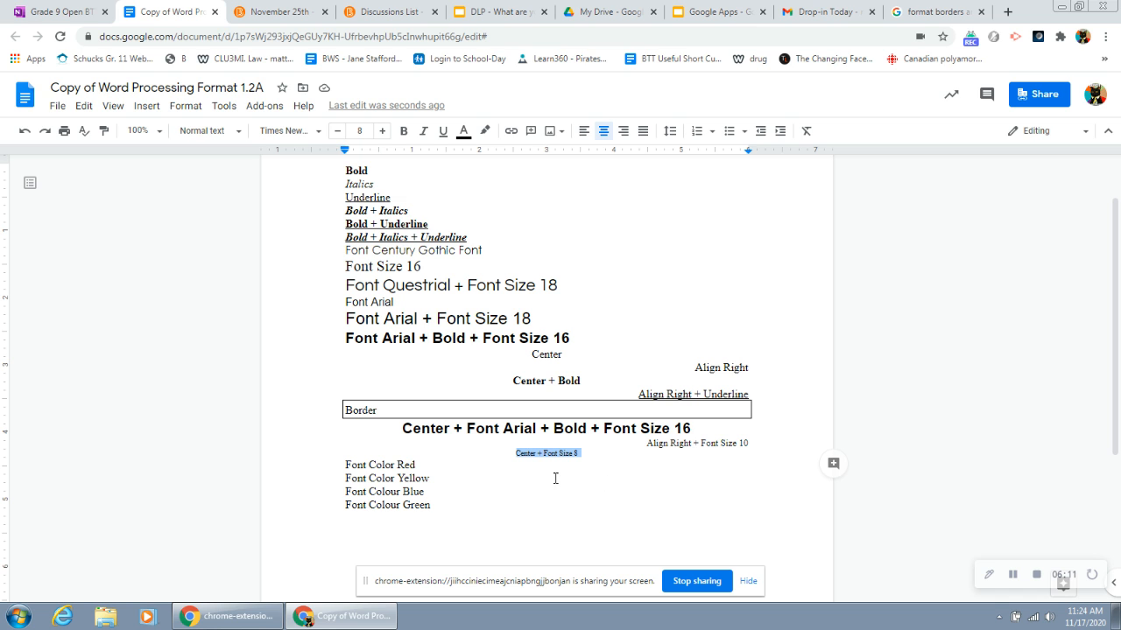
Step: Color the "Font Color Red" line red and the "Font Color Yellow" line yellow
{"action": "left_click_drag", "start_coordinate": [432, 465], "coordinate": [345, 465]}
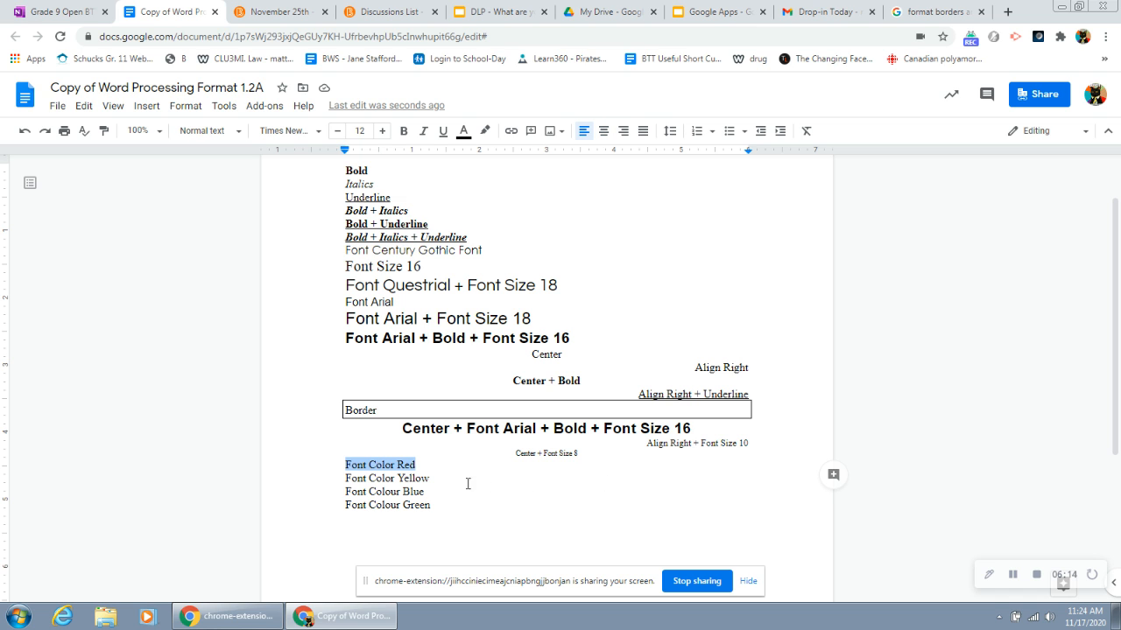
{"action": "left_click", "coordinate": [464, 133]}
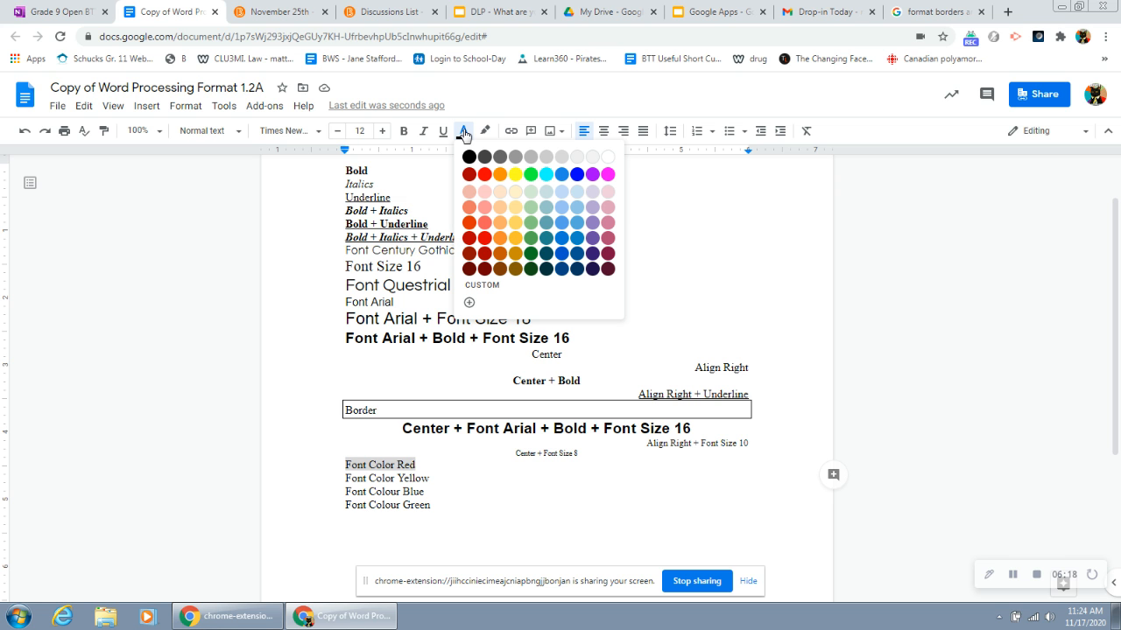
{"action": "left_click", "coordinate": [486, 176]}
{"action": "left_click_drag", "start_coordinate": [431, 479], "coordinate": [341, 479]}
{"action": "left_click", "coordinate": [465, 134]}
{"action": "left_click", "coordinate": [514, 175]}
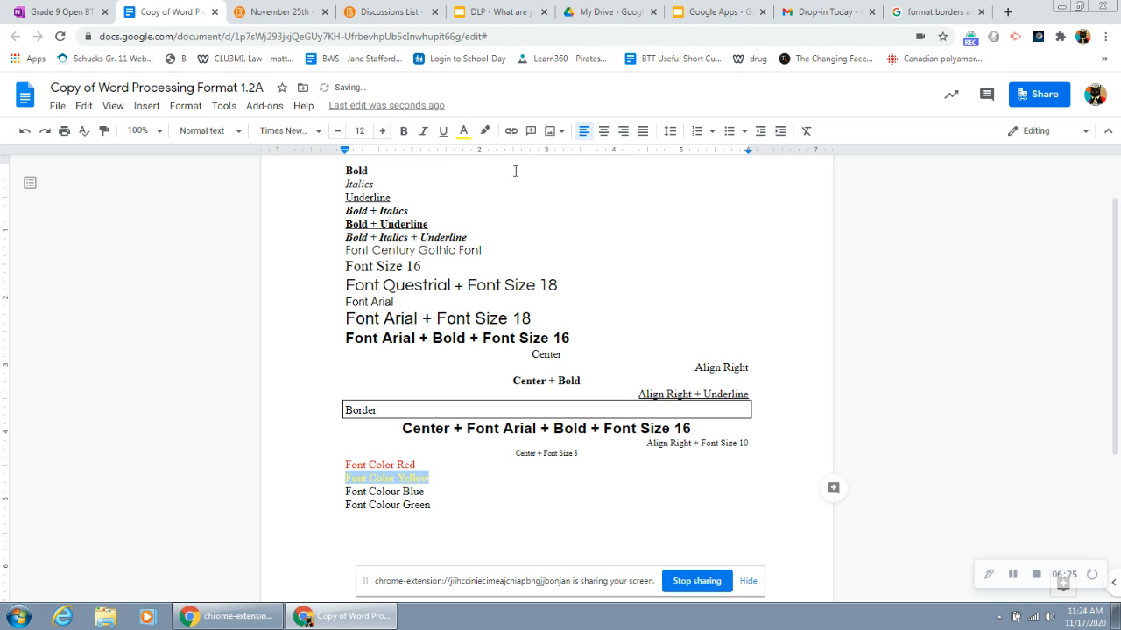
{"action": "left_click", "coordinate": [450, 479]}
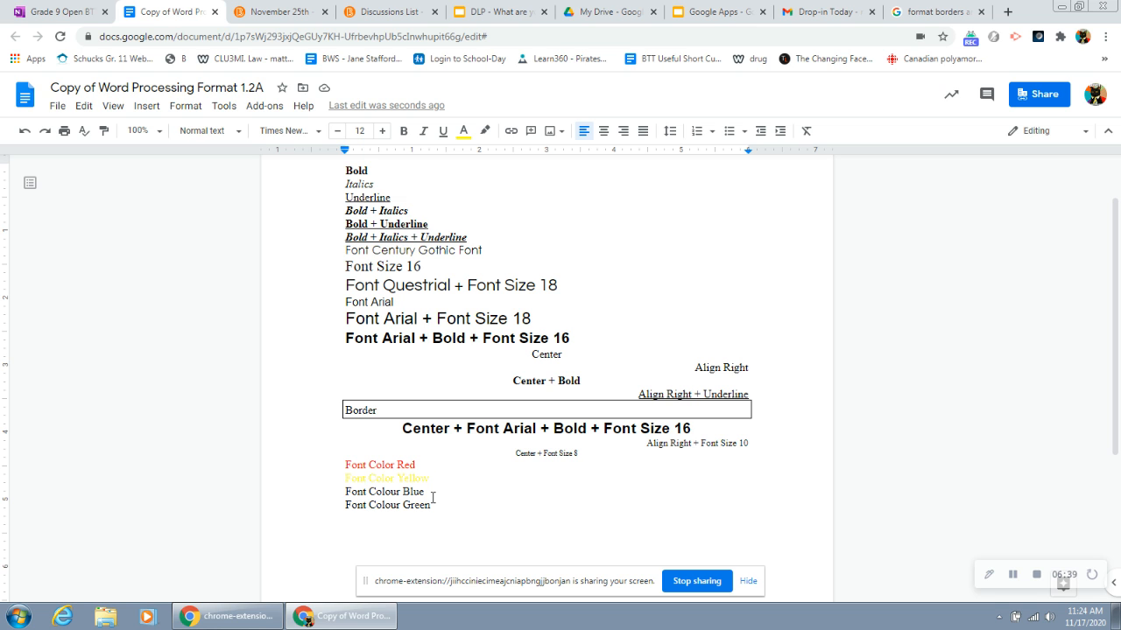
Step: Color the "Font Colour Blue" line blue and the "Font Colour Green" line green
{"action": "left_click_drag", "start_coordinate": [435, 490], "coordinate": [341, 491]}
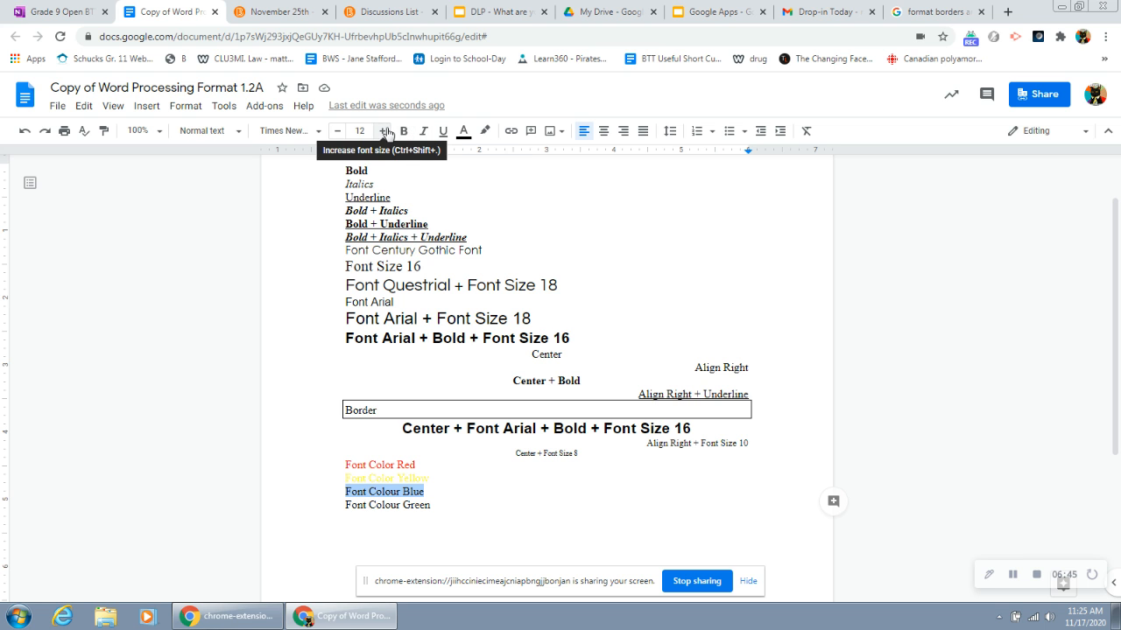
{"action": "left_click", "coordinate": [463, 130]}
{"action": "left_click", "coordinate": [580, 179]}
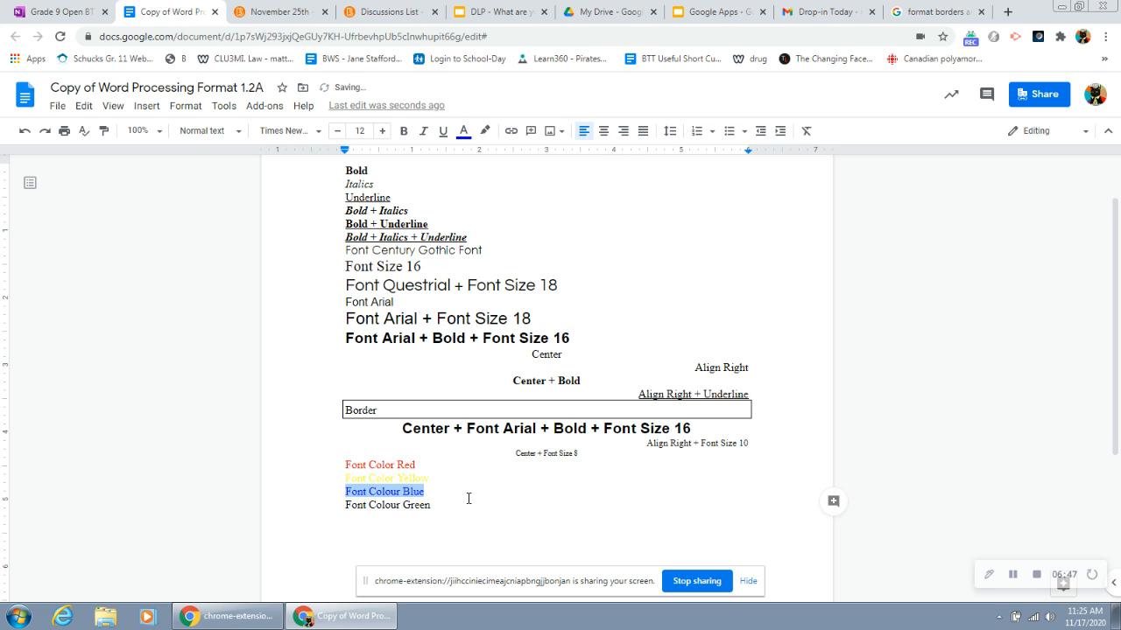
{"action": "left_click_drag", "start_coordinate": [434, 505], "coordinate": [345, 505]}
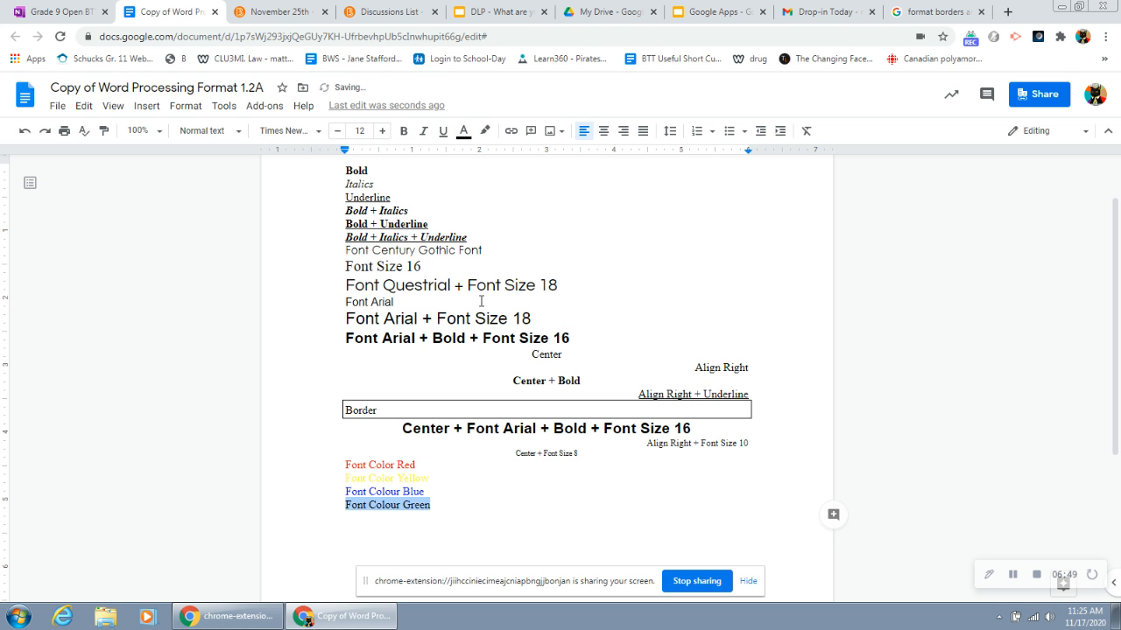
{"action": "left_click", "coordinate": [464, 132]}
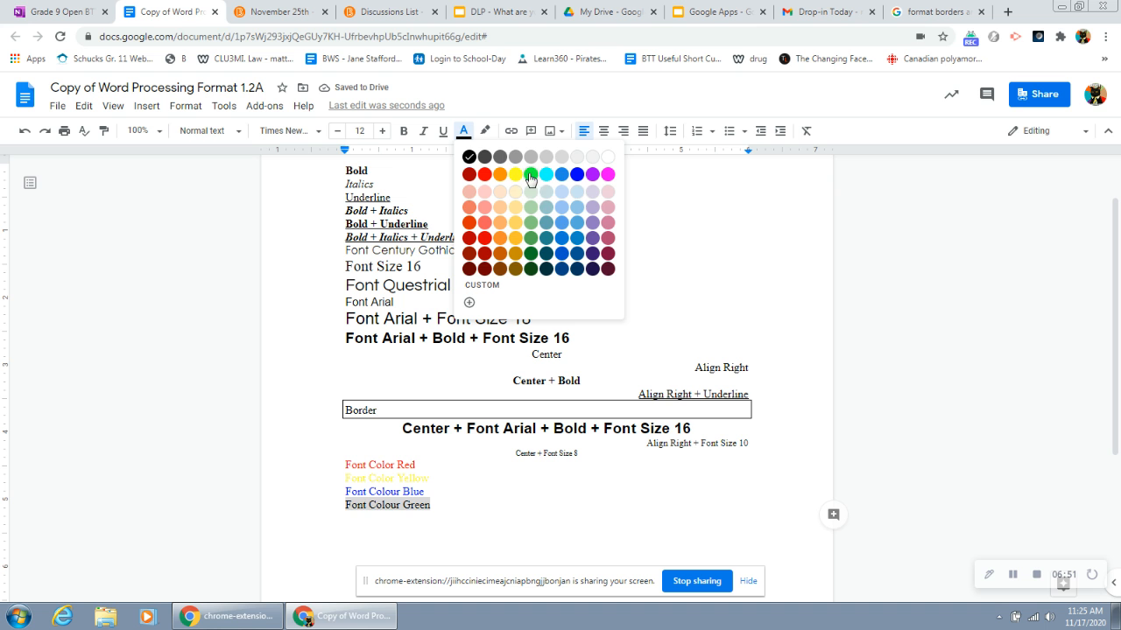
{"action": "left_click", "coordinate": [531, 175]}
{"action": "left_click", "coordinate": [539, 465]}
{"action": "scroll", "coordinate": [443, 480], "scroll_direction": "up", "scroll_amount": 1}
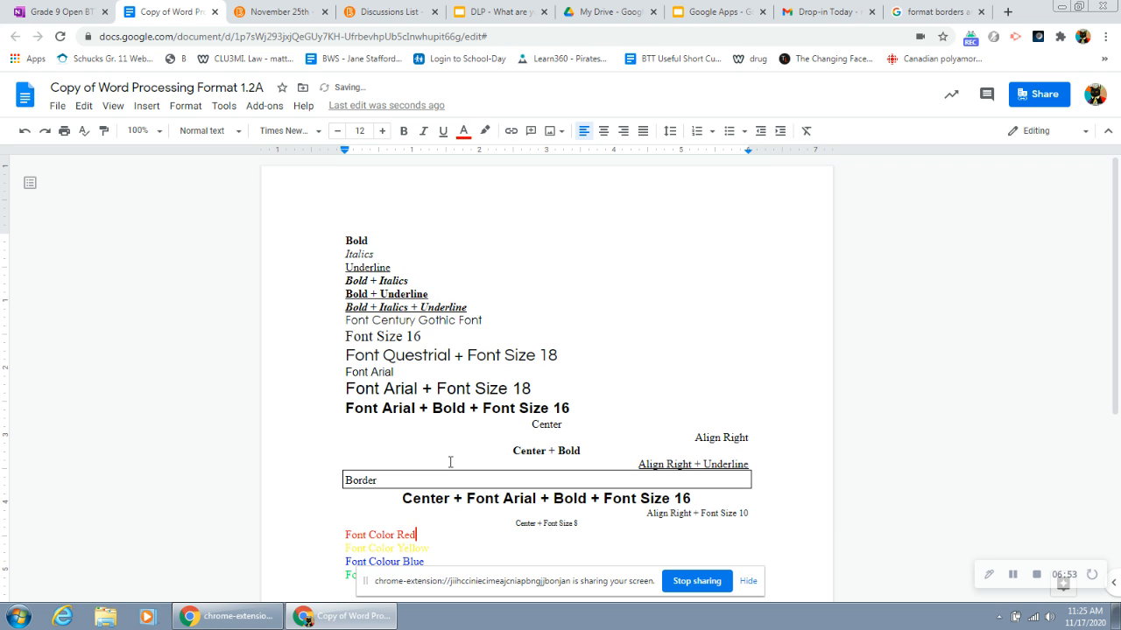
{"action": "scroll", "coordinate": [418, 293], "scroll_direction": "down", "scroll_amount": 3}
{"action": "scroll", "coordinate": [413, 292], "scroll_direction": "down", "scroll_amount": 1}
{"action": "scroll", "coordinate": [419, 295], "scroll_direction": "up", "scroll_amount": 3}
{"action": "scroll", "coordinate": [368, 376], "scroll_direction": "down", "scroll_amount": 2}
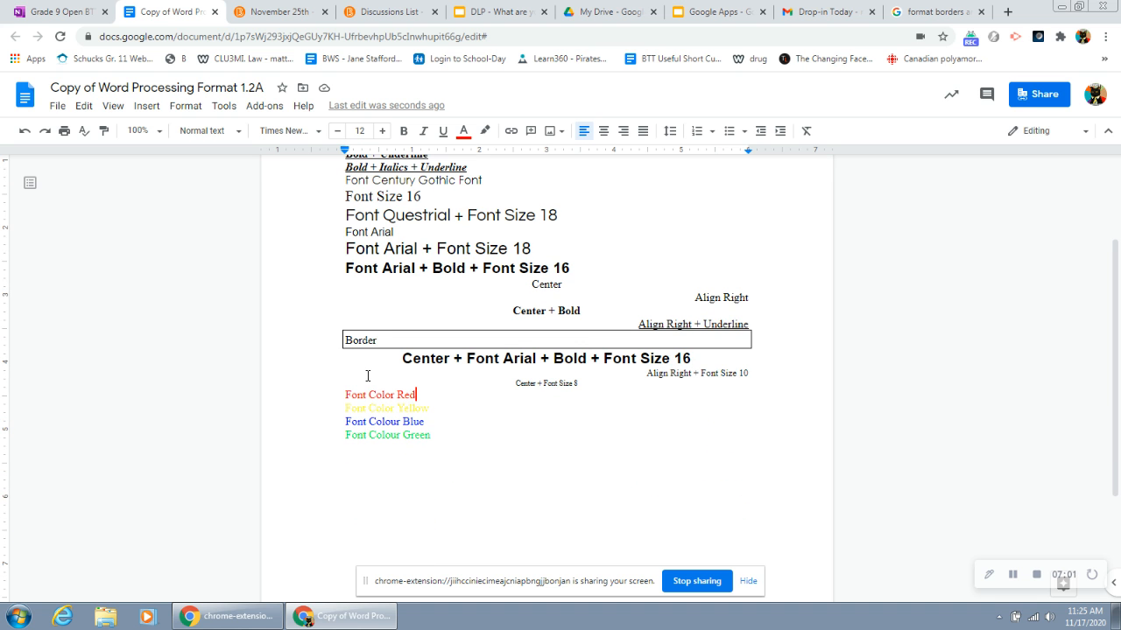